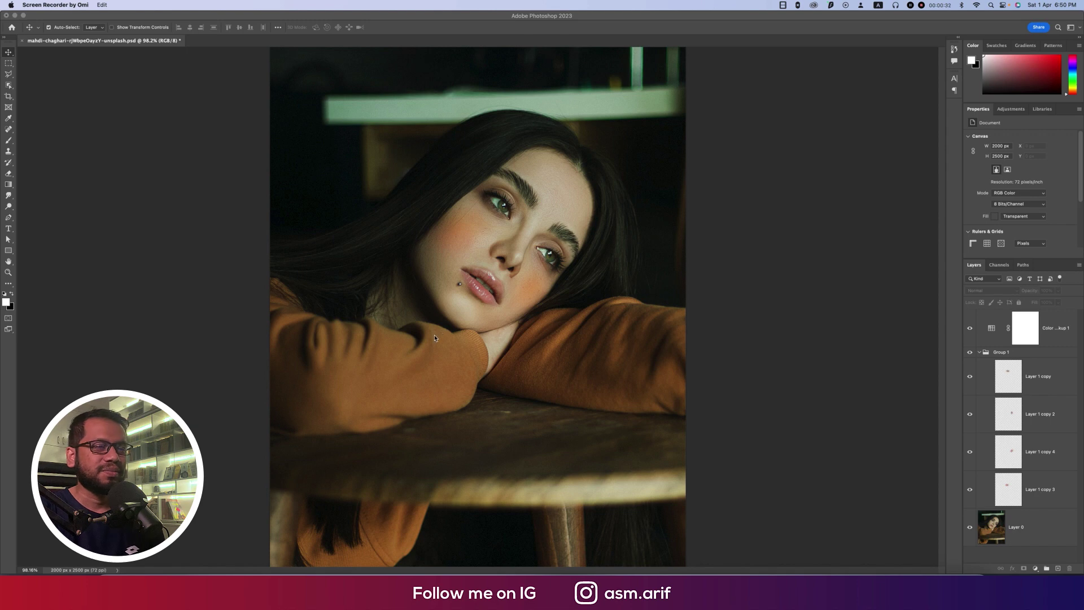
# - Toggle Group 1's blush off and on to compare the portrait with and without it
pyautogui.click(971, 353)
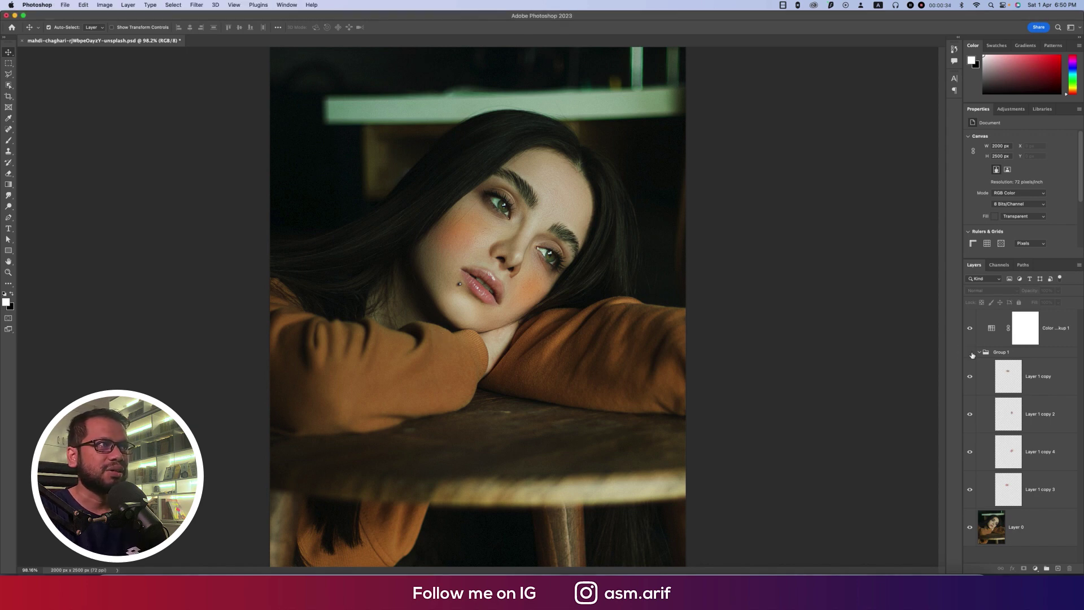
pyautogui.click(971, 353)
pyautogui.click(971, 352)
pyautogui.click(971, 353)
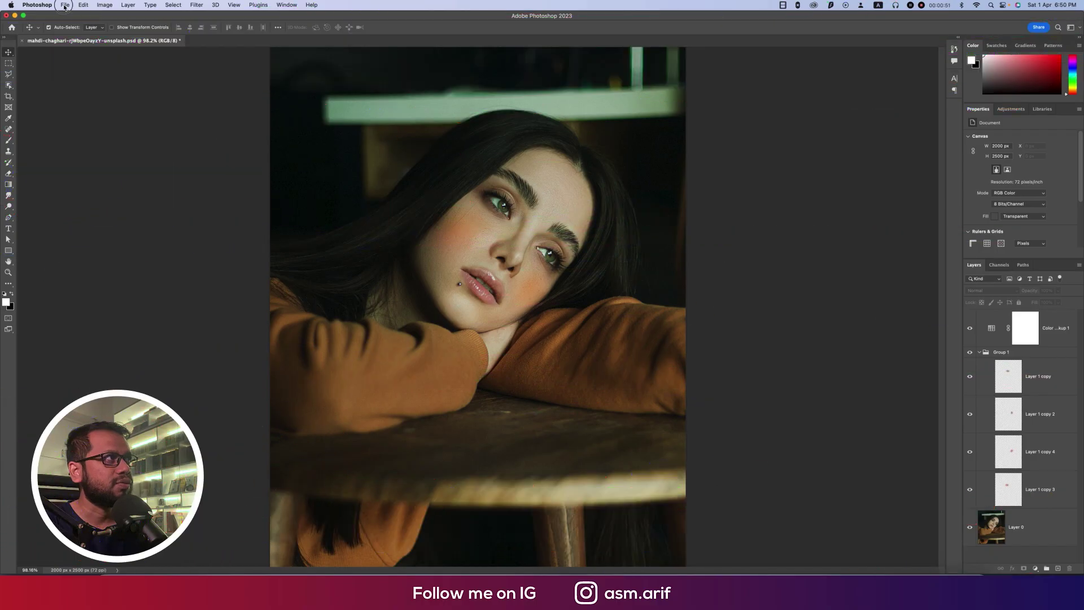
# - Open the original portrait JPG and fit the whole image in the window
pyautogui.click(65, 4)
pyautogui.click(72, 25)
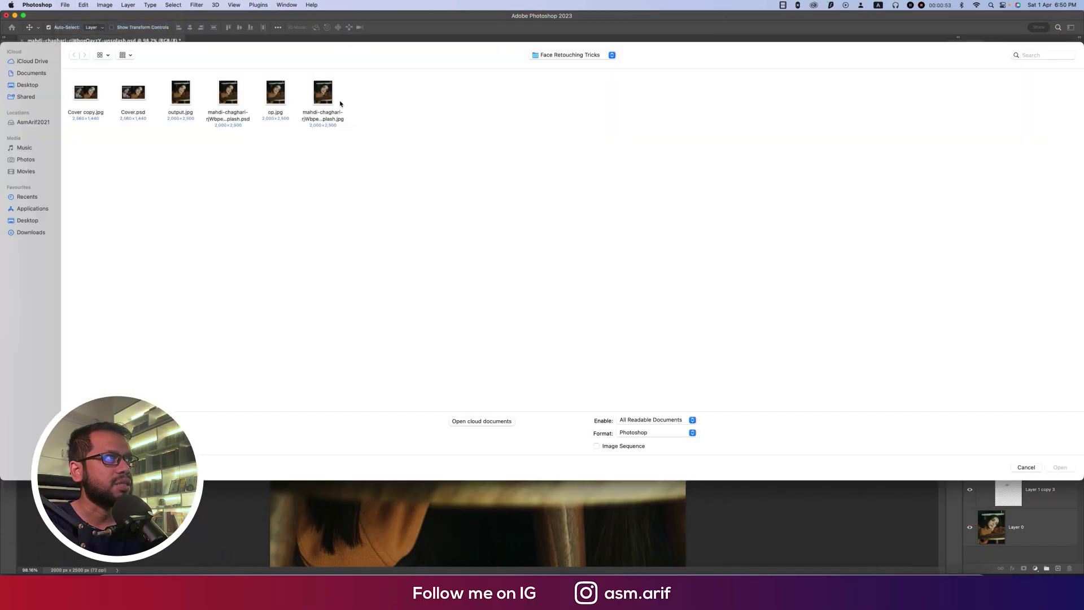
pyautogui.doubleClick(339, 101)
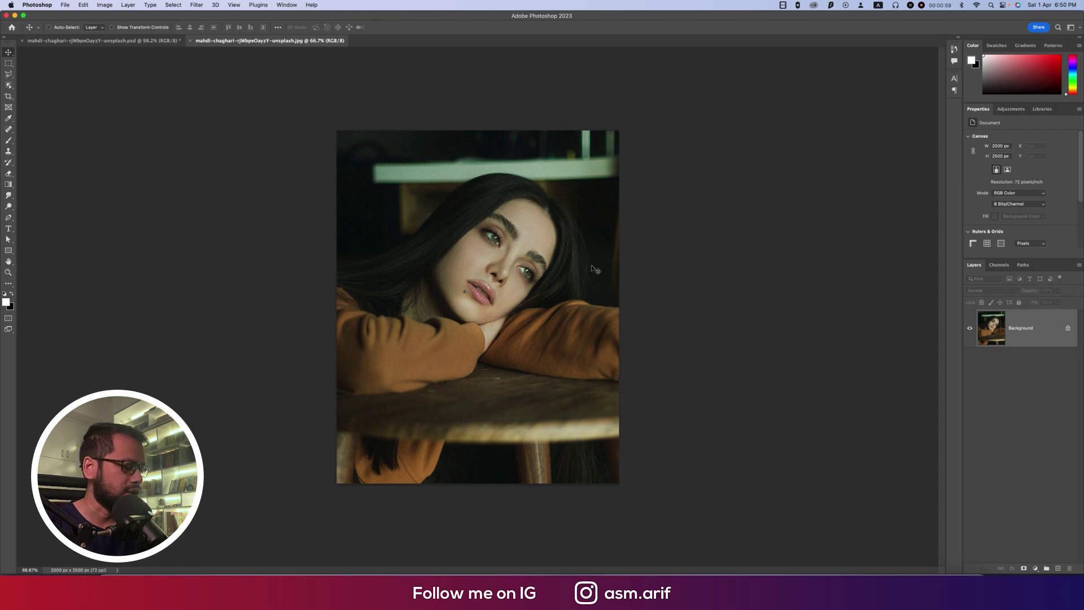
pyautogui.press('super+0')
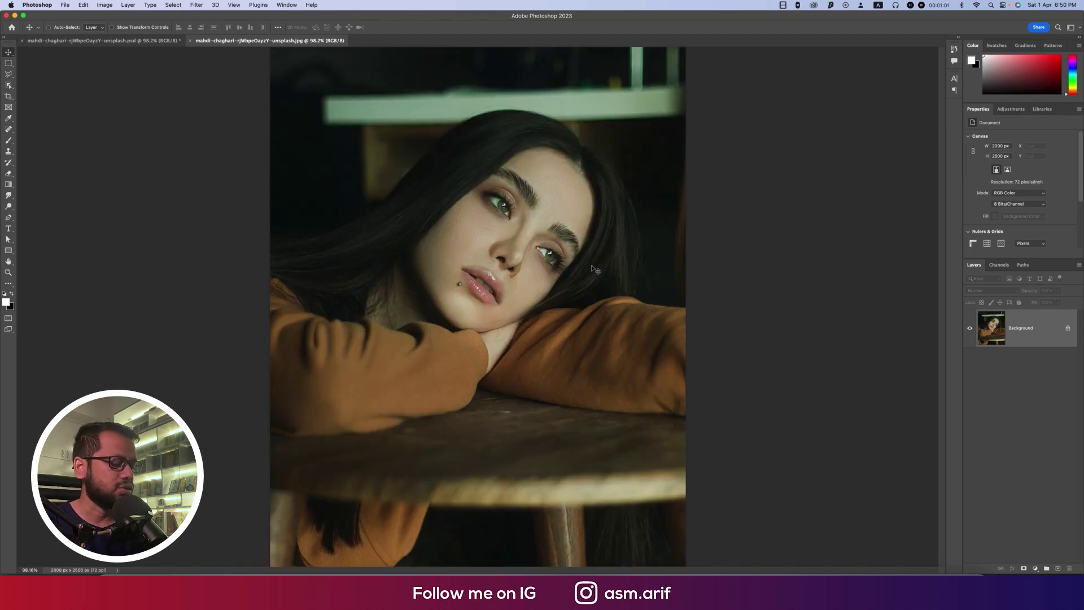
# - Duplicate the Background layer, rename the copy 'ed', and zoom in on the cheek
pyautogui.press('super+j')
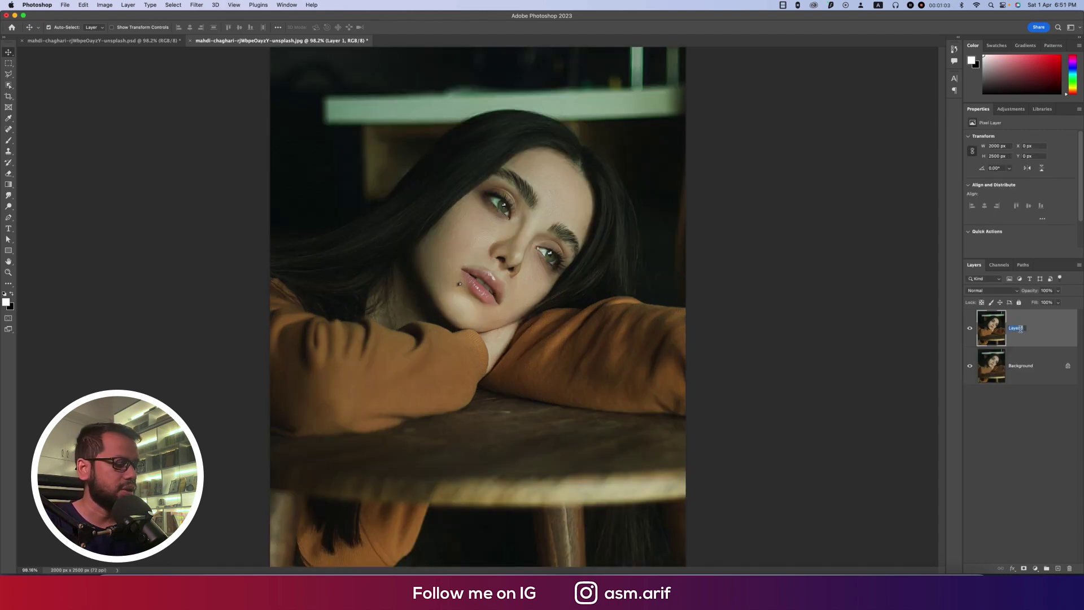
pyautogui.press('BackSpace')
pyautogui.write('ed')
pyautogui.press('Return')
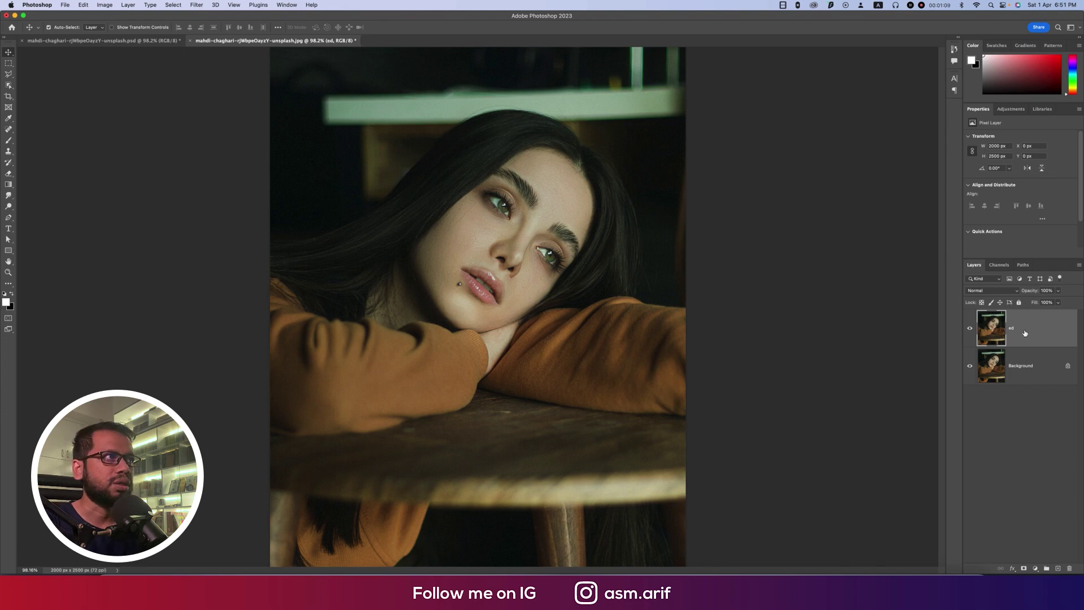
pyautogui.scroll(5, 467, 246)
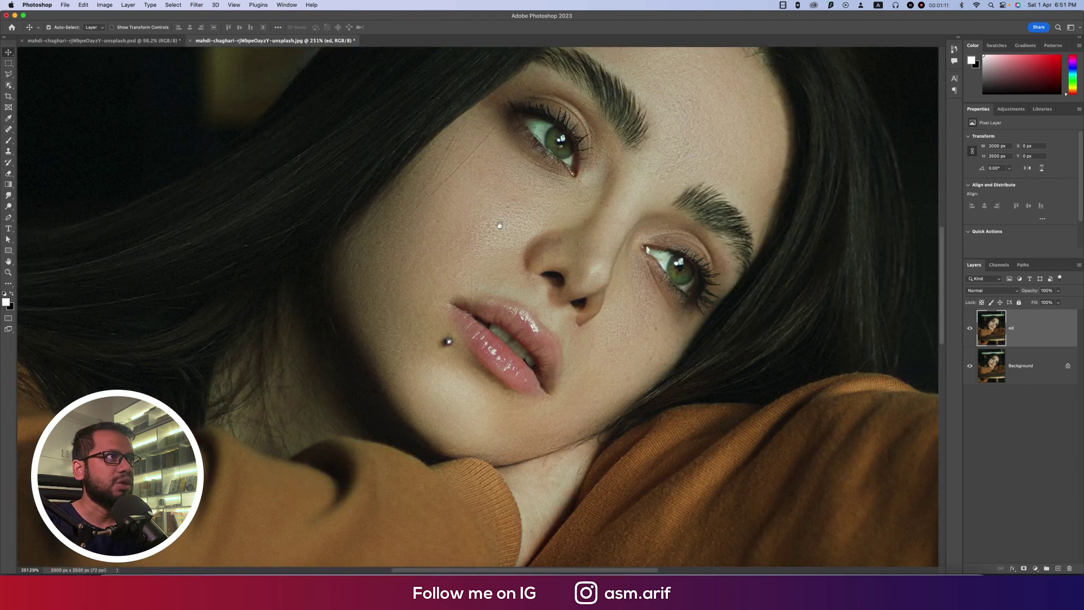
pyautogui.moveTo(495, 222); pyautogui.dragTo(493, 275)
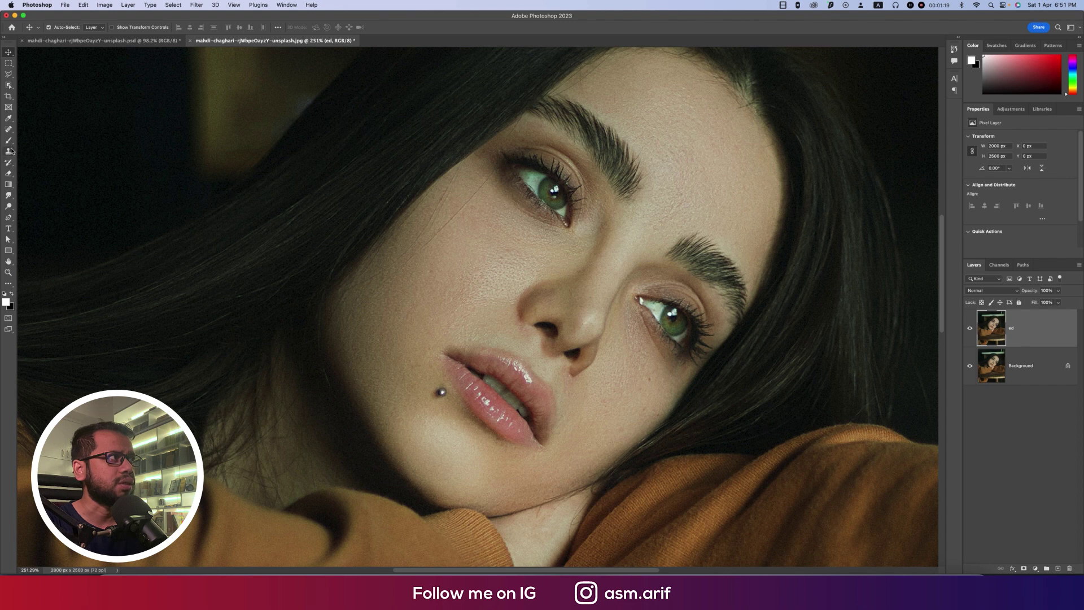
# - Trace a closed cheek path and copy it to Layer 1 as a 1-pixel-feathered selection
pyautogui.press('p')
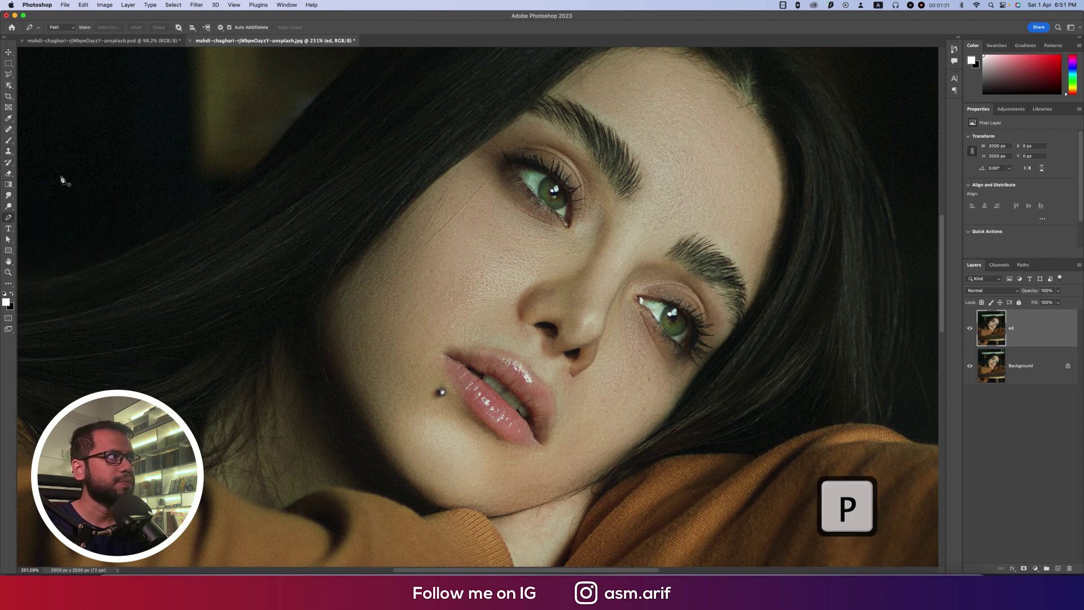
pyautogui.click(412, 211)
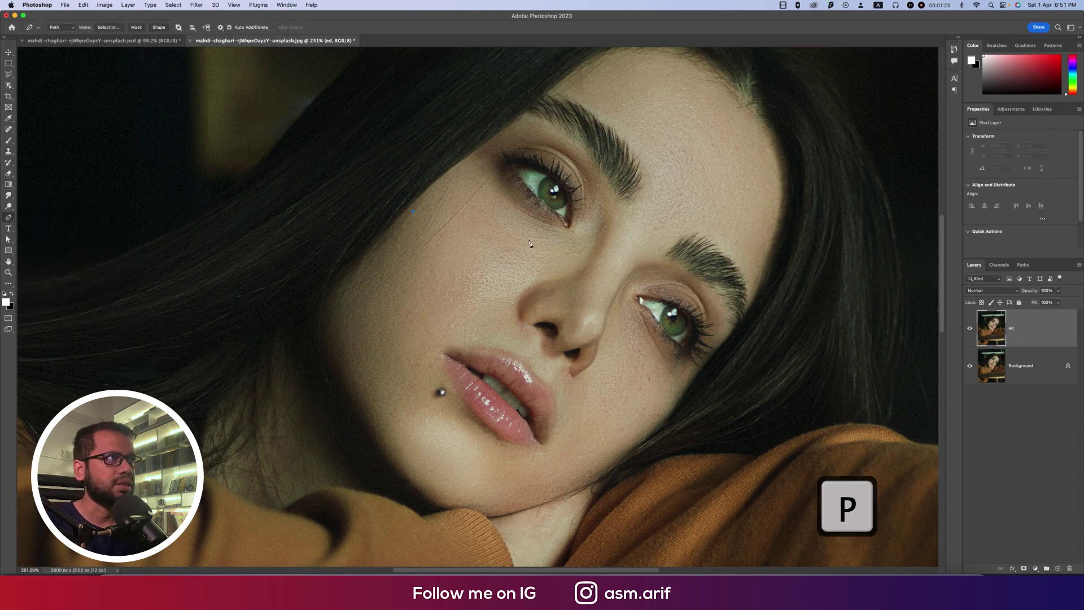
pyautogui.moveTo(529, 240); pyautogui.dragTo(526, 259)
pyautogui.moveTo(425, 272); pyautogui.dragTo(412, 265)
pyautogui.click(413, 212)
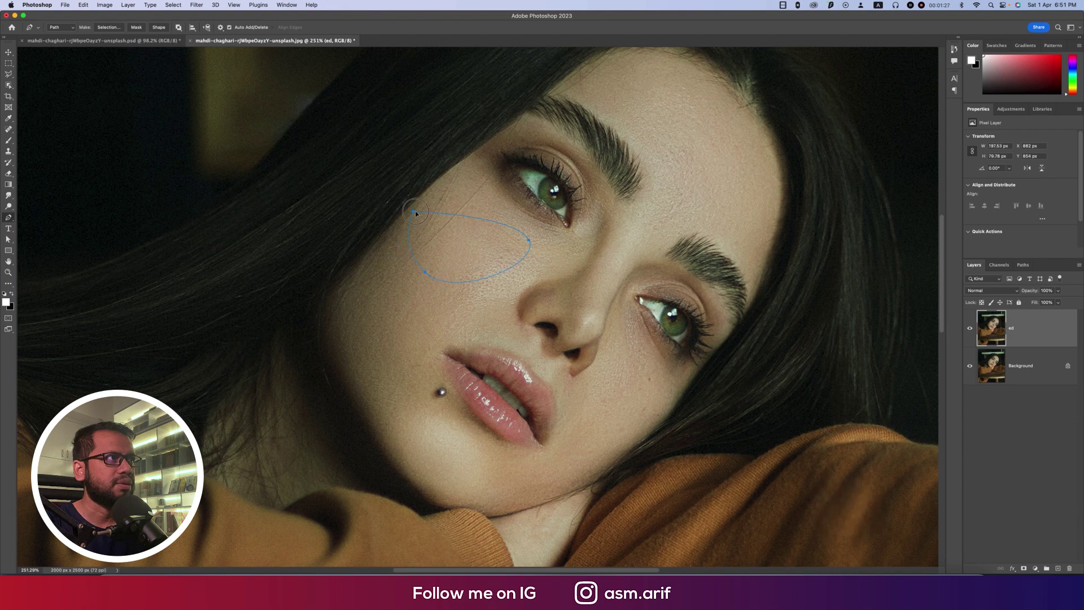
pyautogui.moveTo(416, 214); pyautogui.dragTo(432, 189)
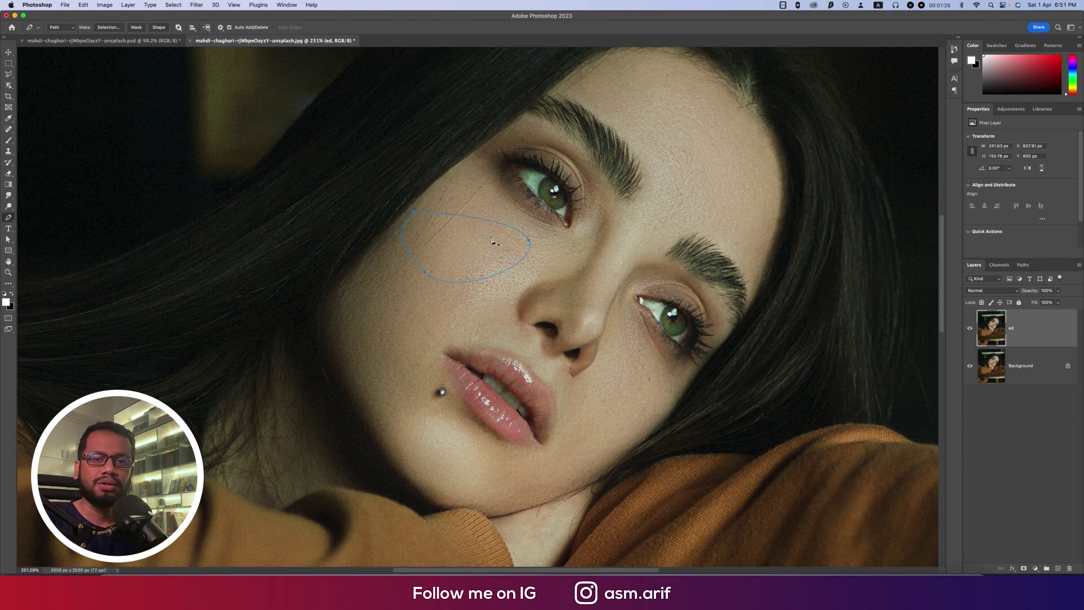
pyautogui.rightClick(461, 251)
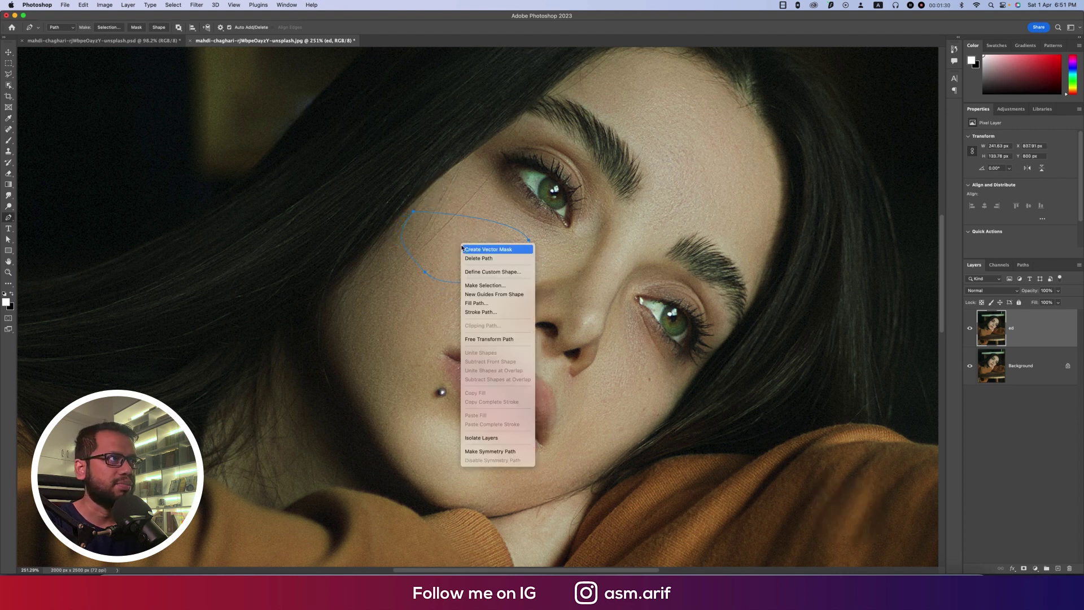
pyautogui.click(493, 285)
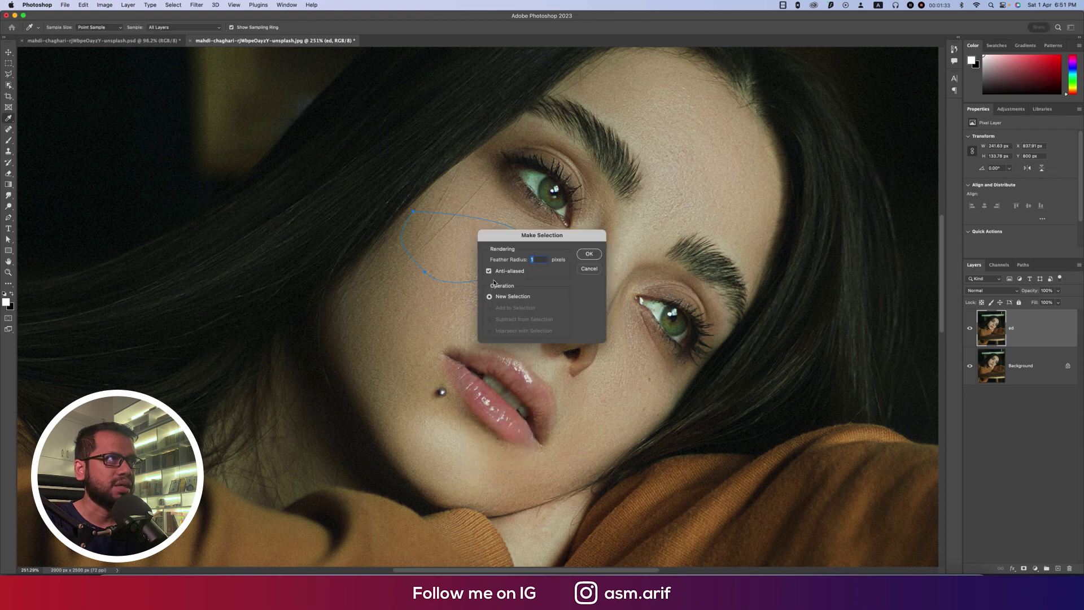
pyautogui.click(589, 255)
pyautogui.press('super+j')
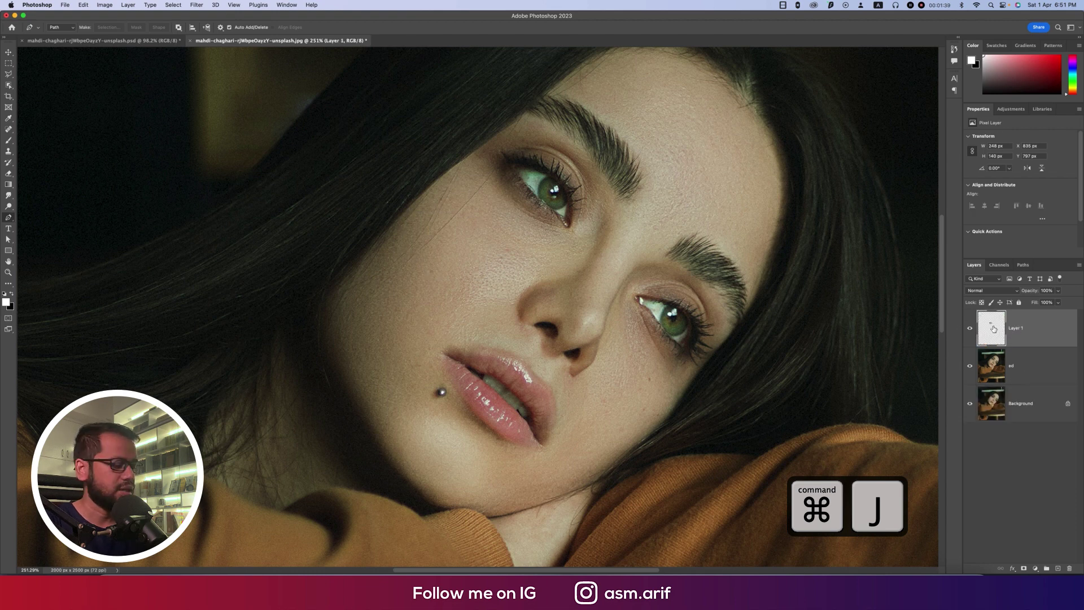
# - Fill Layer 1's cheek shape with an orange-tan colour sampled from the photo, then deselect
pyautogui.keyDown('super'); pyautogui.click(993, 329); pyautogui.keyUp('super')
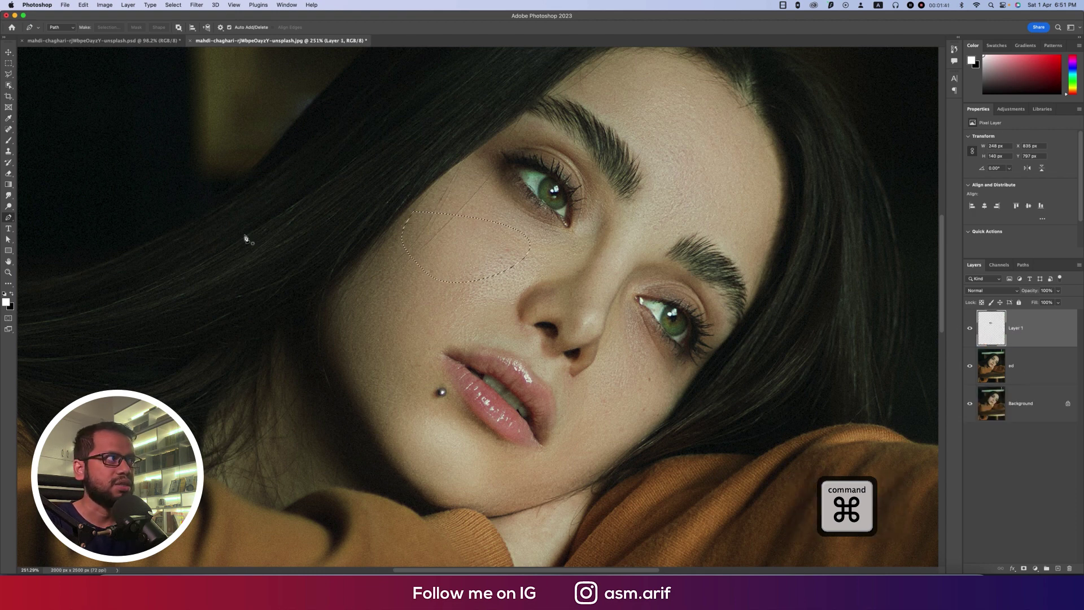
pyautogui.click(7, 302)
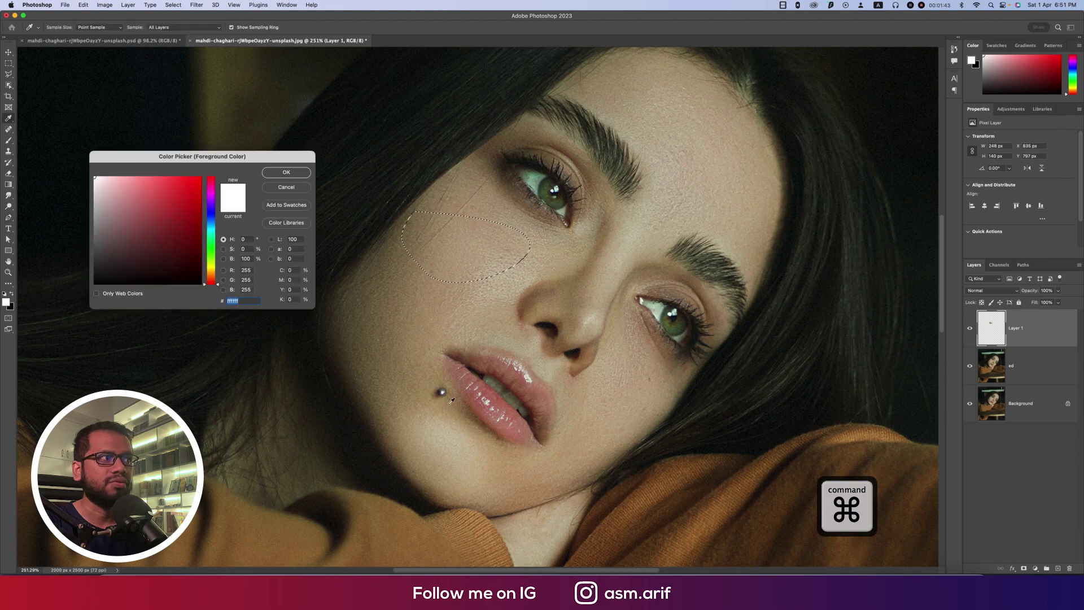
pyautogui.click(474, 517)
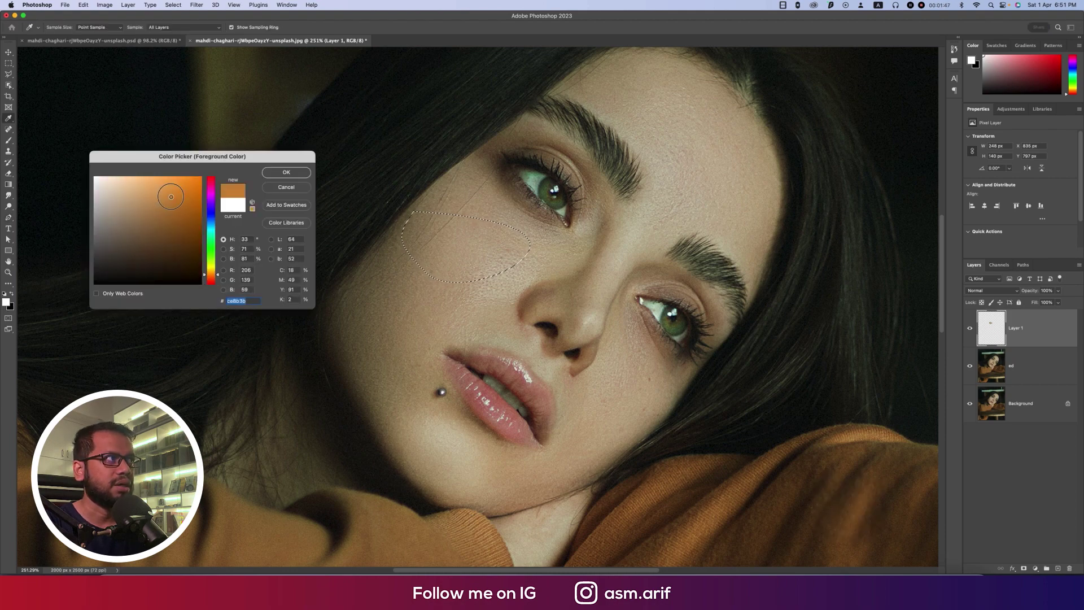
pyautogui.click(277, 175)
pyautogui.press('p')
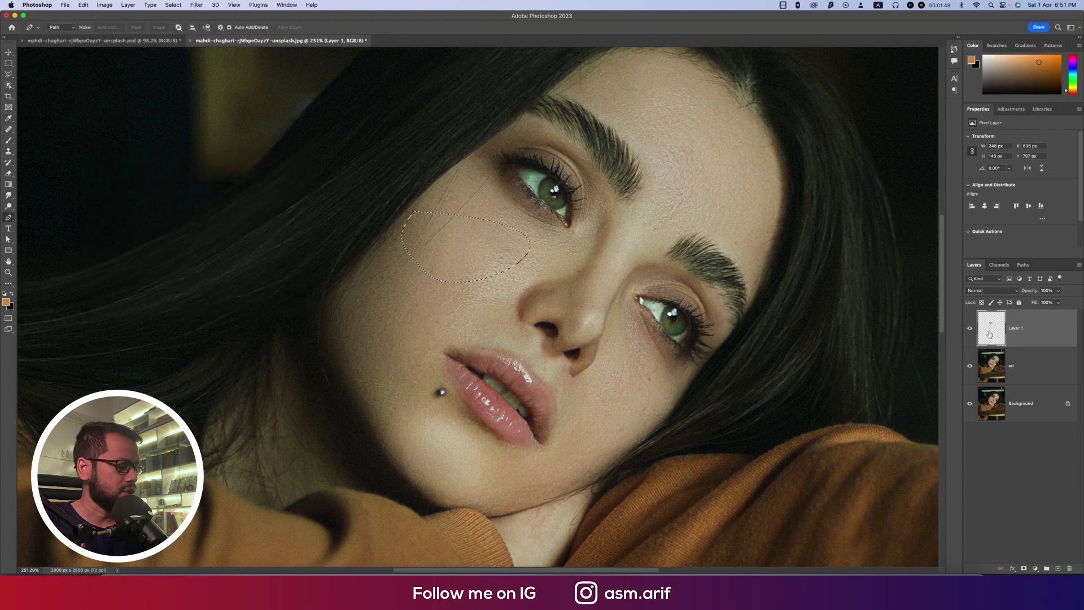
pyautogui.hotkey('alt', 'BackSpace')
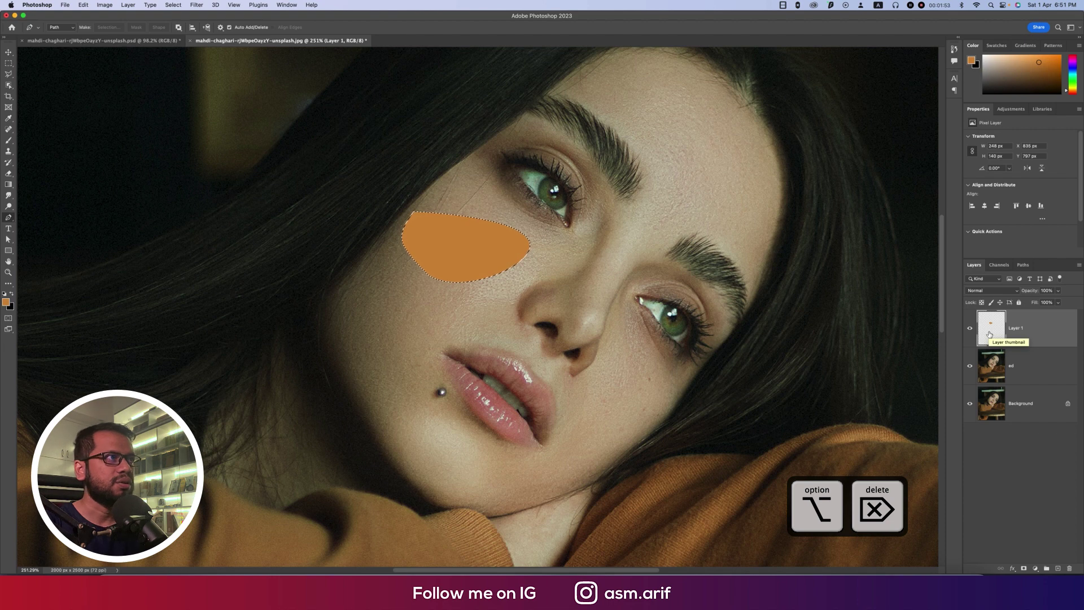
pyautogui.press('super+d')
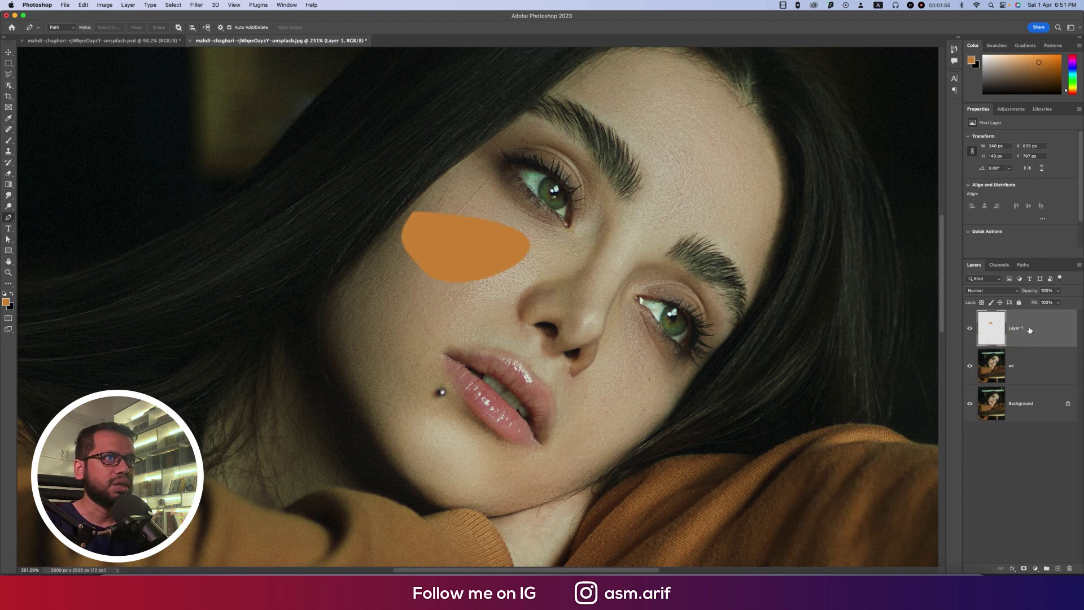
# - Compare with Layer 1 toggled, leave it hidden, and select the ed layer
pyautogui.click(970, 328)
pyautogui.click(970, 329)
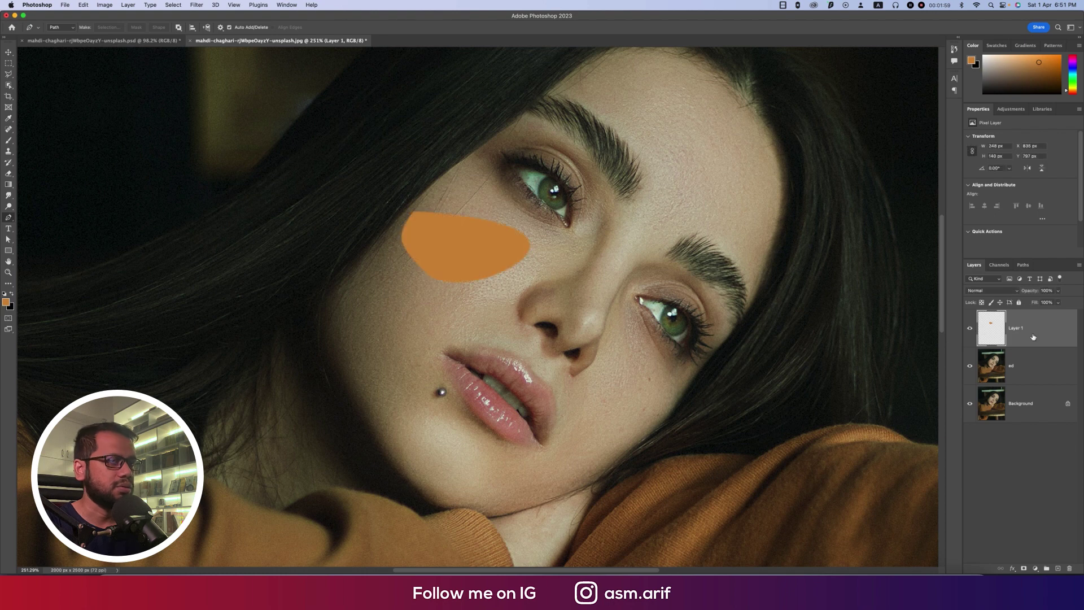
pyautogui.click(970, 328)
pyautogui.click(1022, 366)
# - Draw a new closed cheek path and copy that selection into Layer 2
pyautogui.press('p')
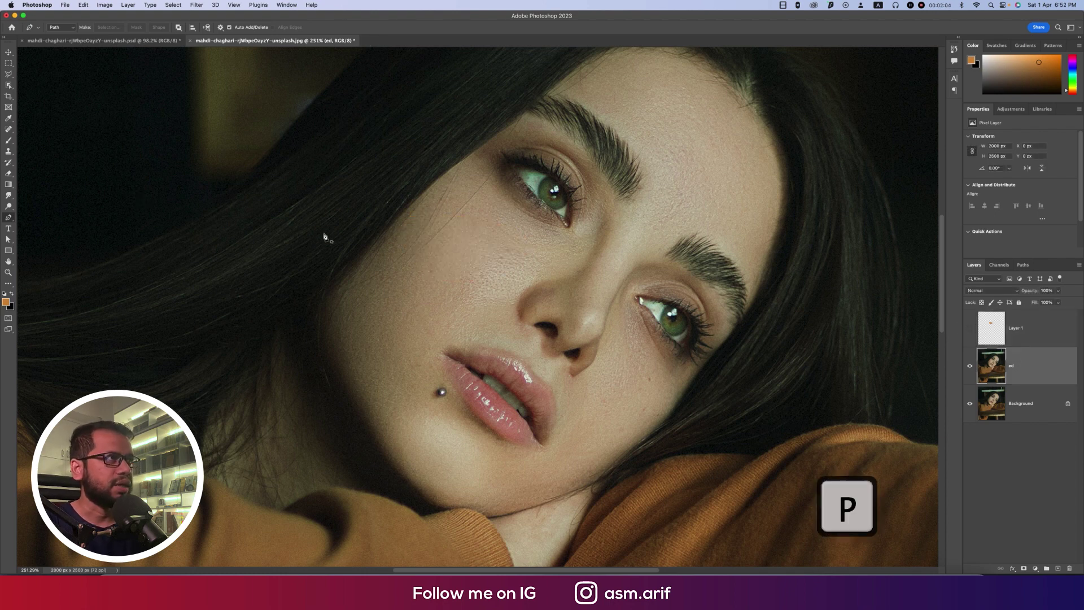
pyautogui.click(401, 232)
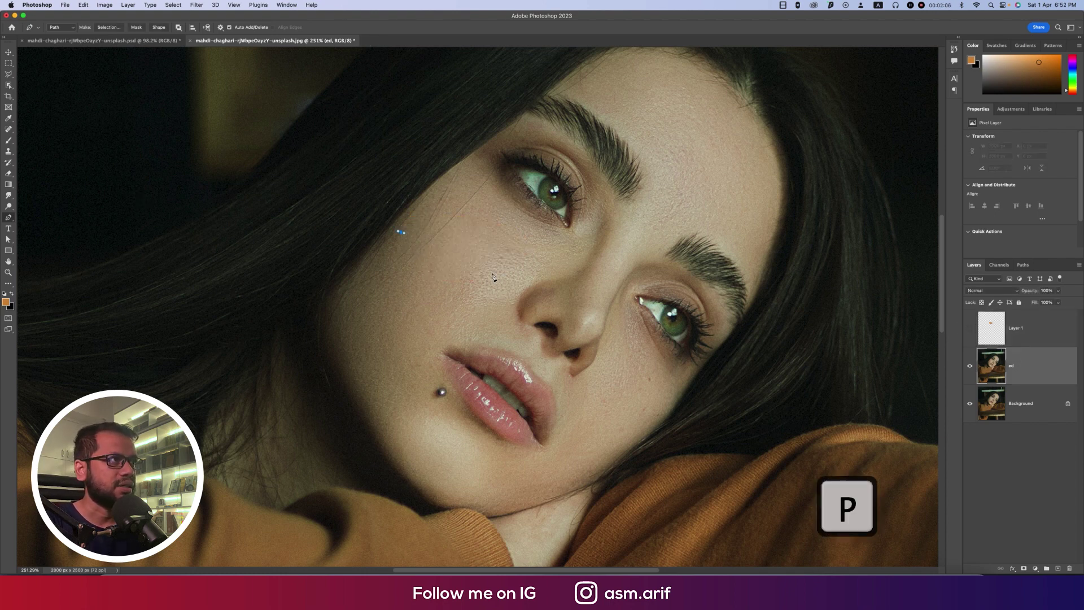
pyautogui.moveTo(485, 286); pyautogui.dragTo(450, 308)
pyautogui.click(413, 308)
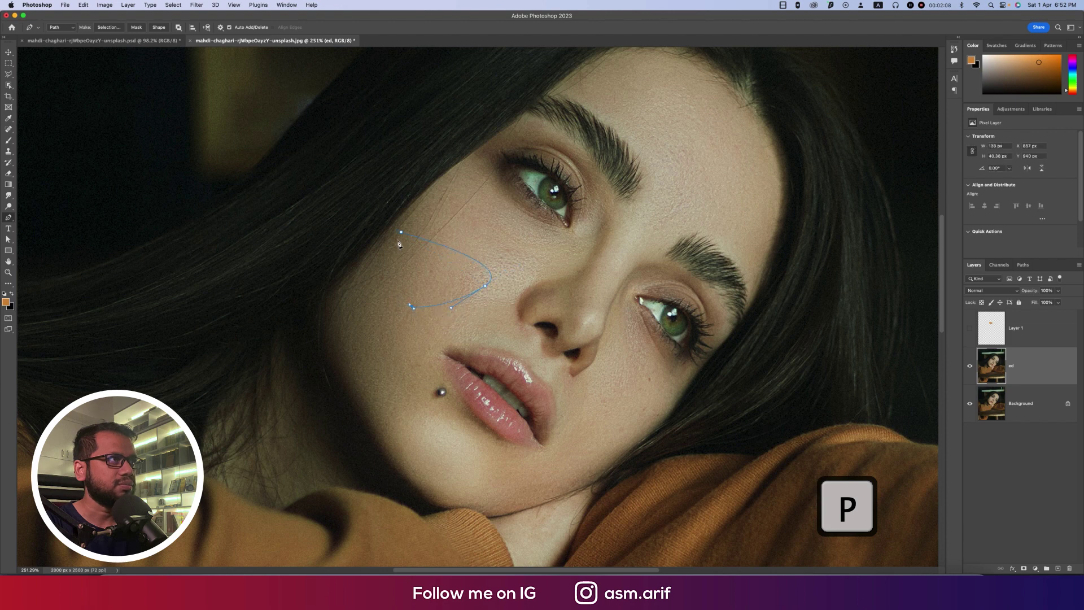
pyautogui.moveTo(401, 232); pyautogui.dragTo(446, 195)
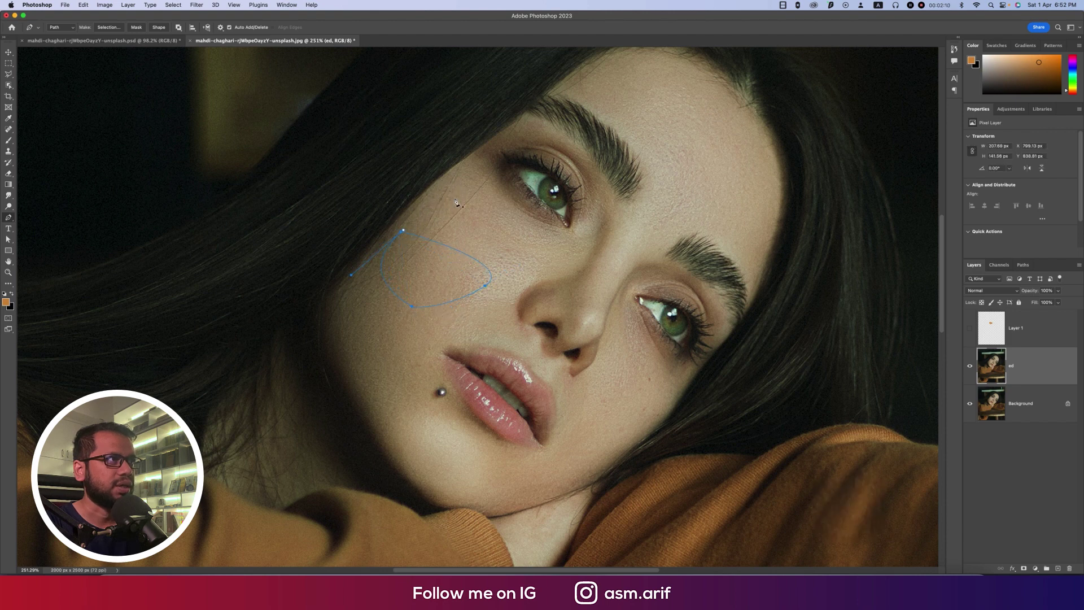
pyautogui.rightClick(438, 272)
pyautogui.click(463, 315)
pyautogui.click(589, 255)
pyautogui.press('super+j')
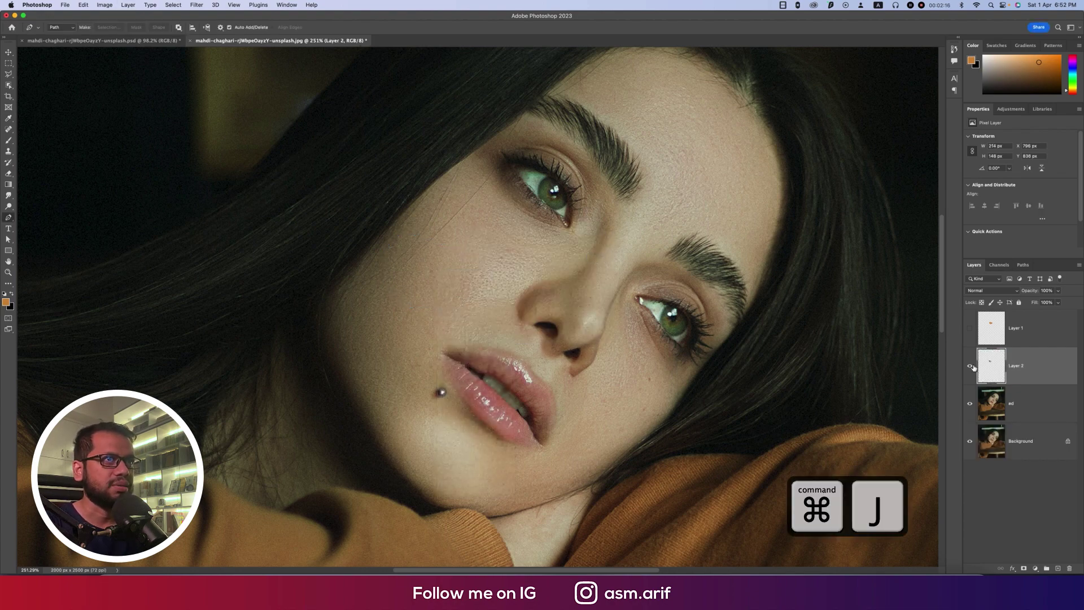
# - Fill Layer 2's cheek shape with a warm red sampled from the skin, then show Layer 1
pyautogui.click(970, 328)
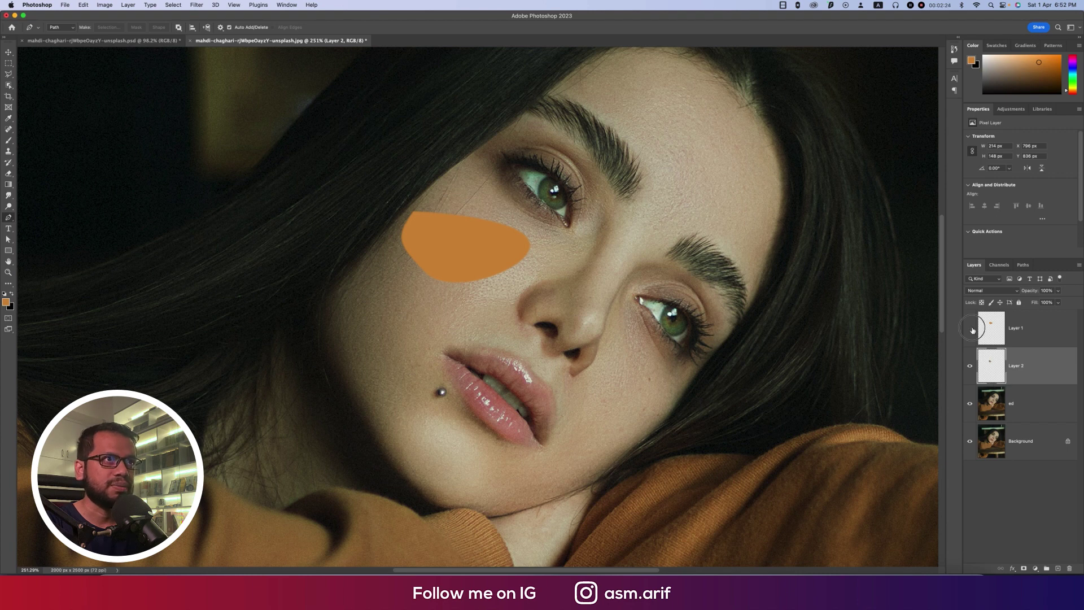
pyautogui.click(970, 328)
pyautogui.click(971, 365)
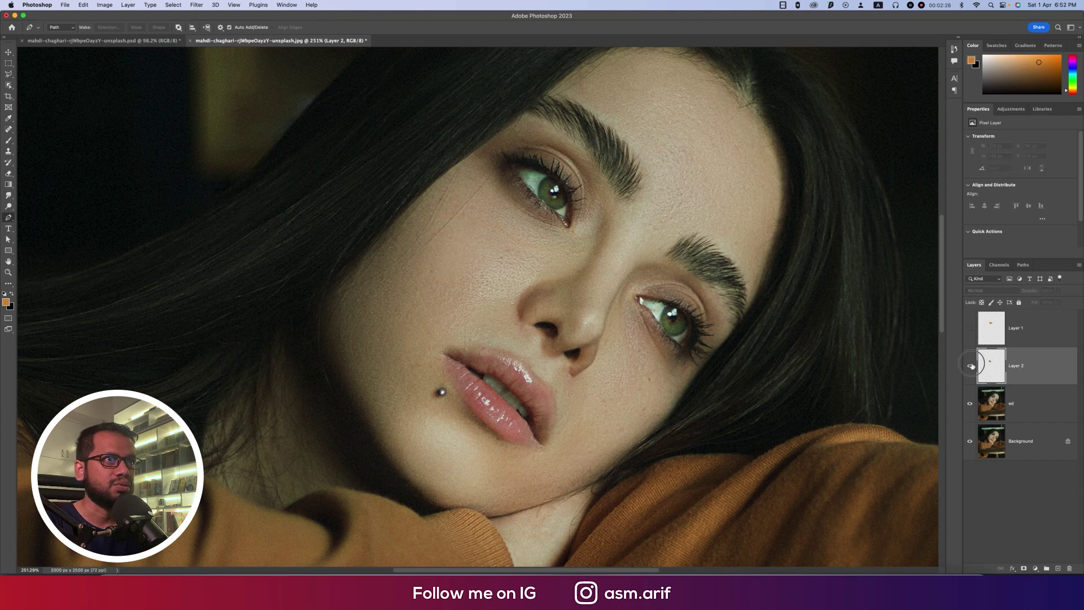
pyautogui.press('super')
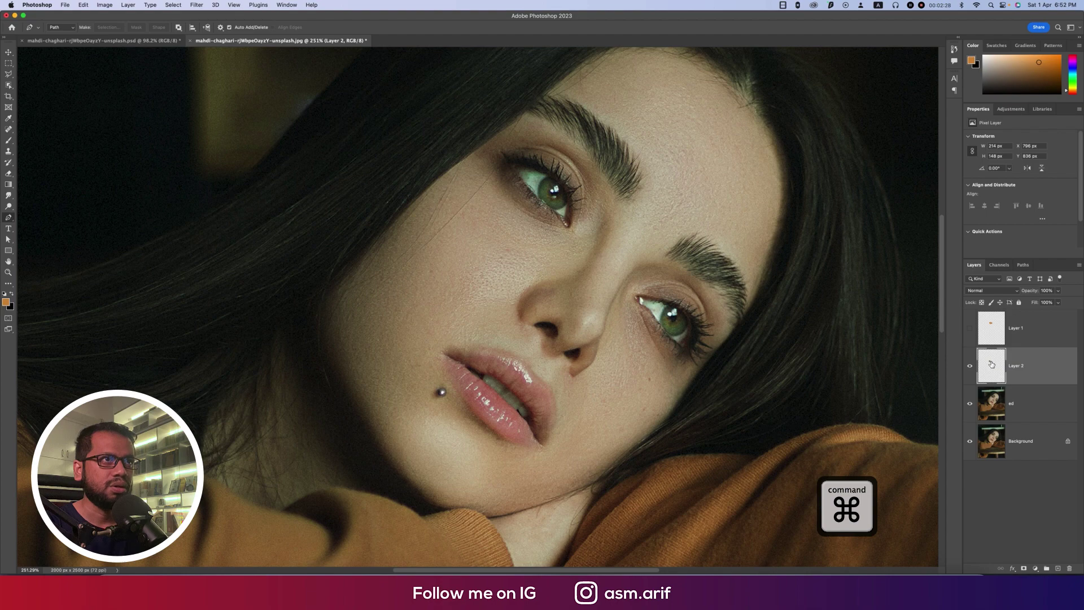
pyautogui.keyDown('super'); pyautogui.click(992, 365); pyautogui.keyUp('super')
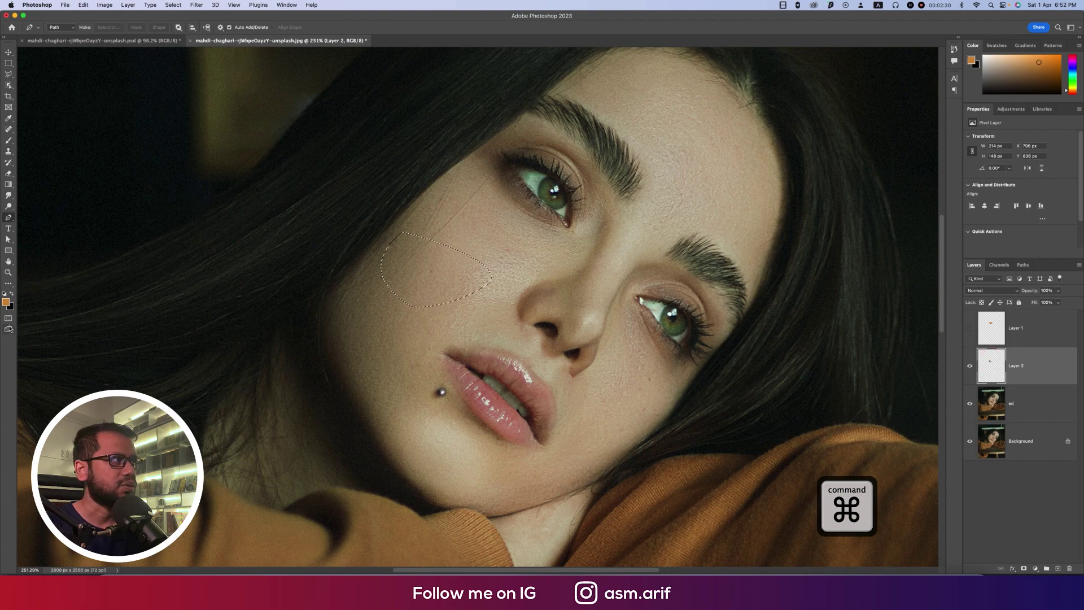
pyautogui.click(7, 302)
pyautogui.click(497, 398)
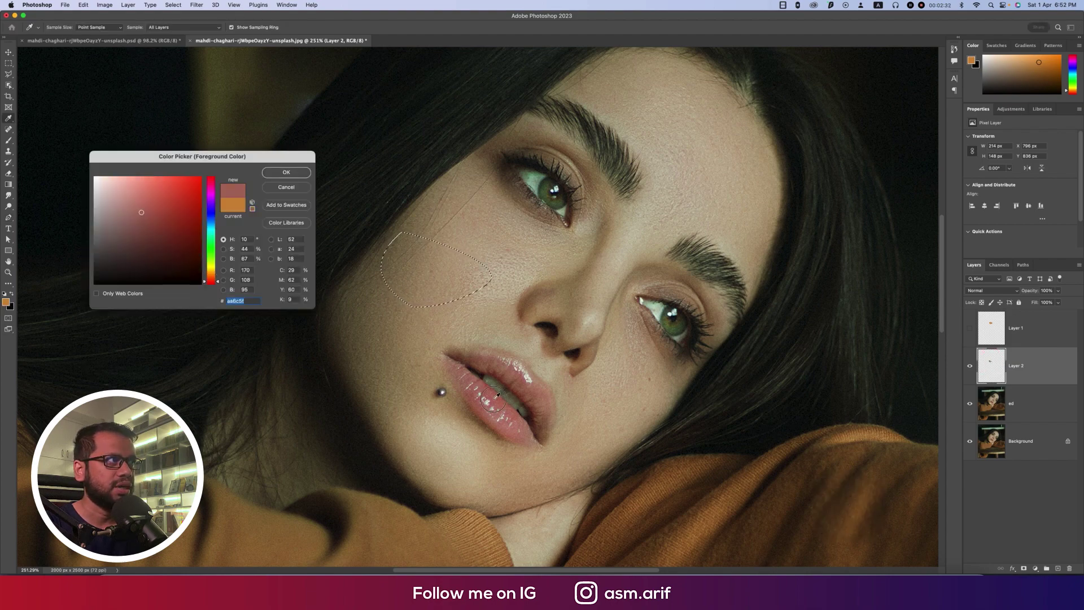
pyautogui.click(284, 175)
pyautogui.press('p')
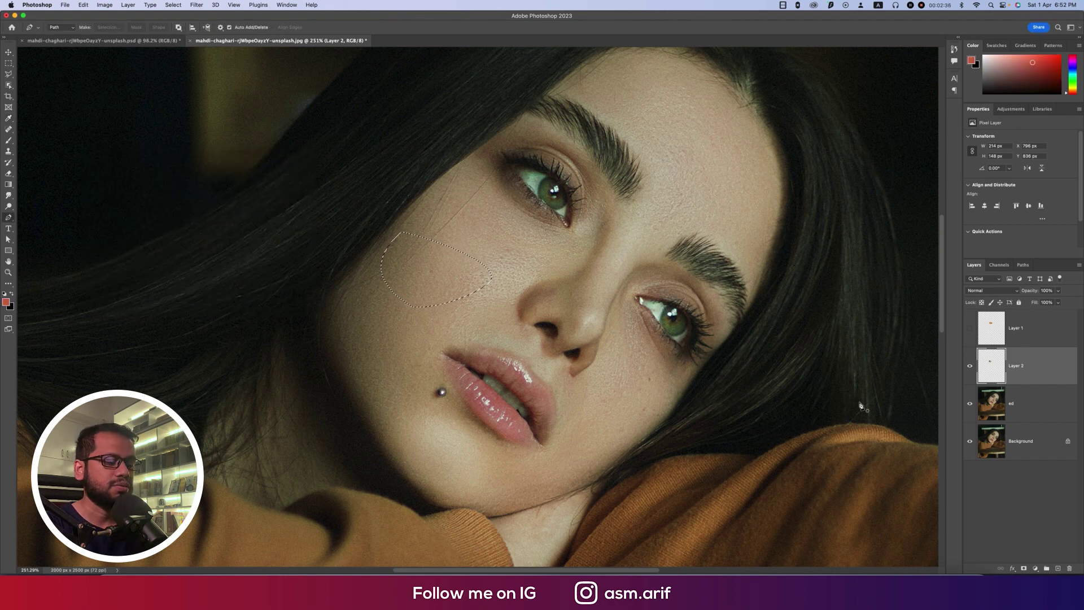
pyautogui.hotkey('alt', 'BackSpace')
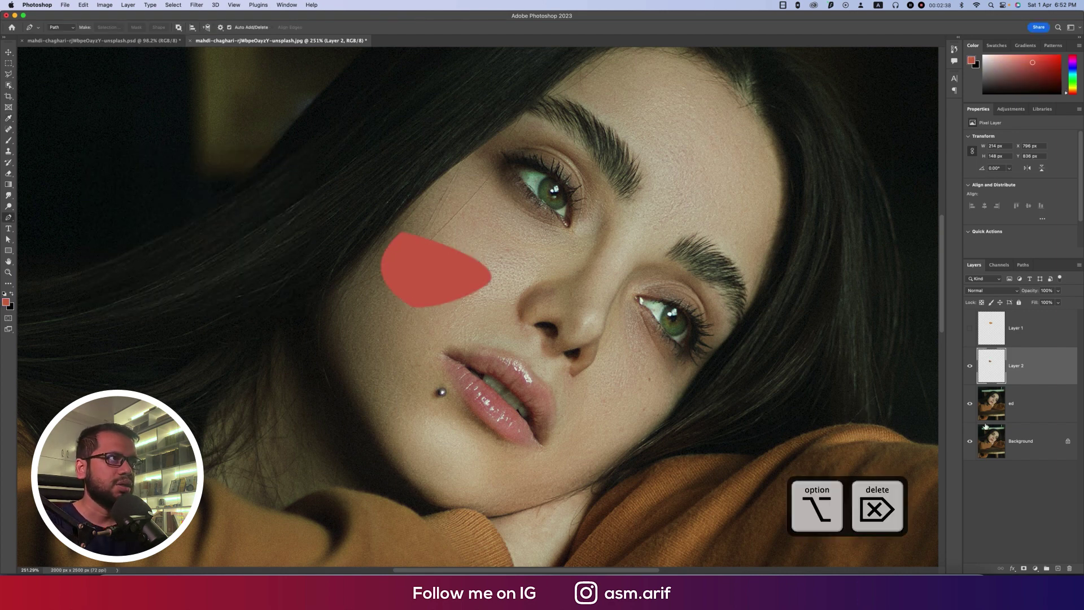
pyautogui.click(970, 329)
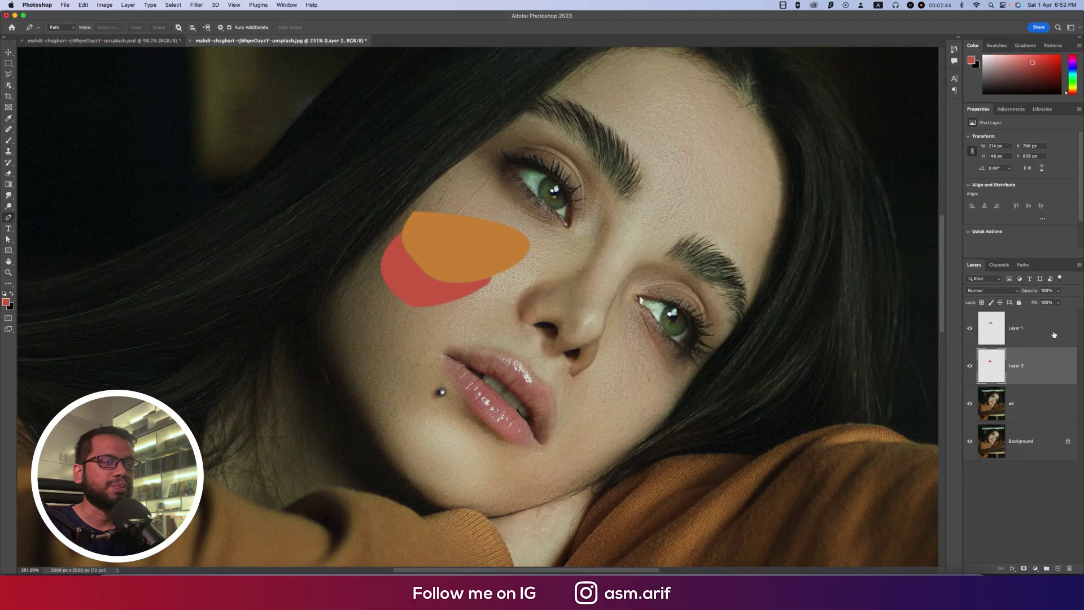
# - Apply a Gaussian Blur to Layer 1's orange cheek shape
pyautogui.keyDown('shift'); pyautogui.click(1053, 334); pyautogui.keyUp('shift')
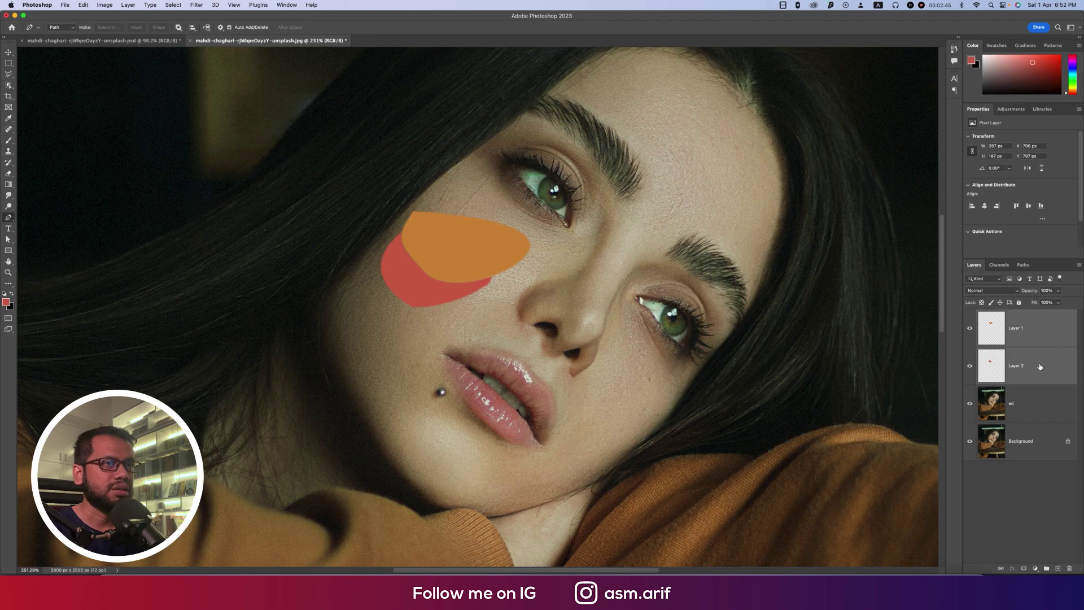
pyautogui.click(1042, 339)
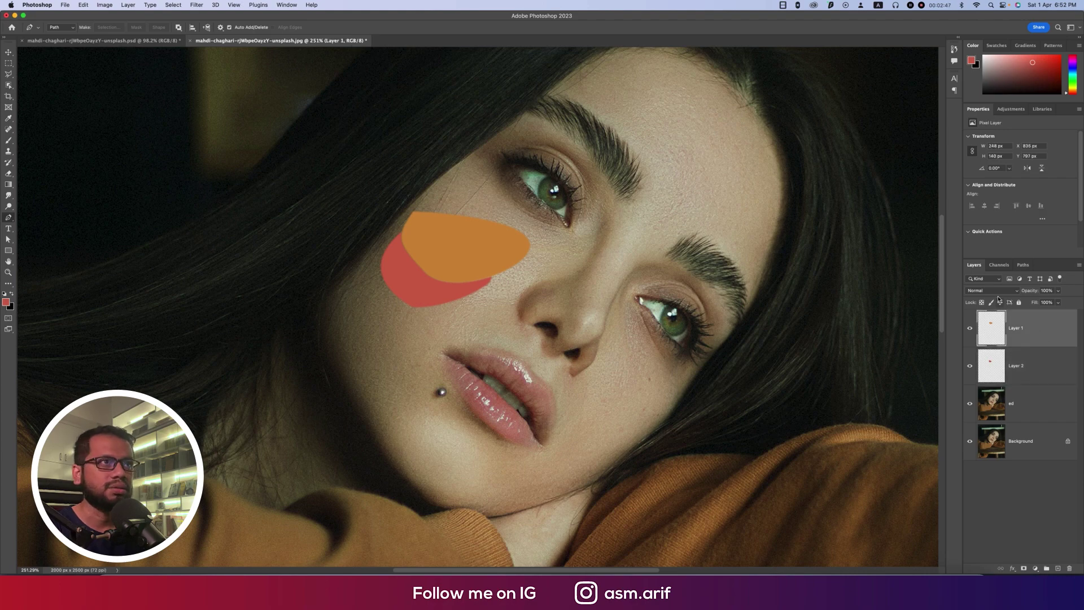
pyautogui.click(196, 4)
pyautogui.moveTo(218, 133)
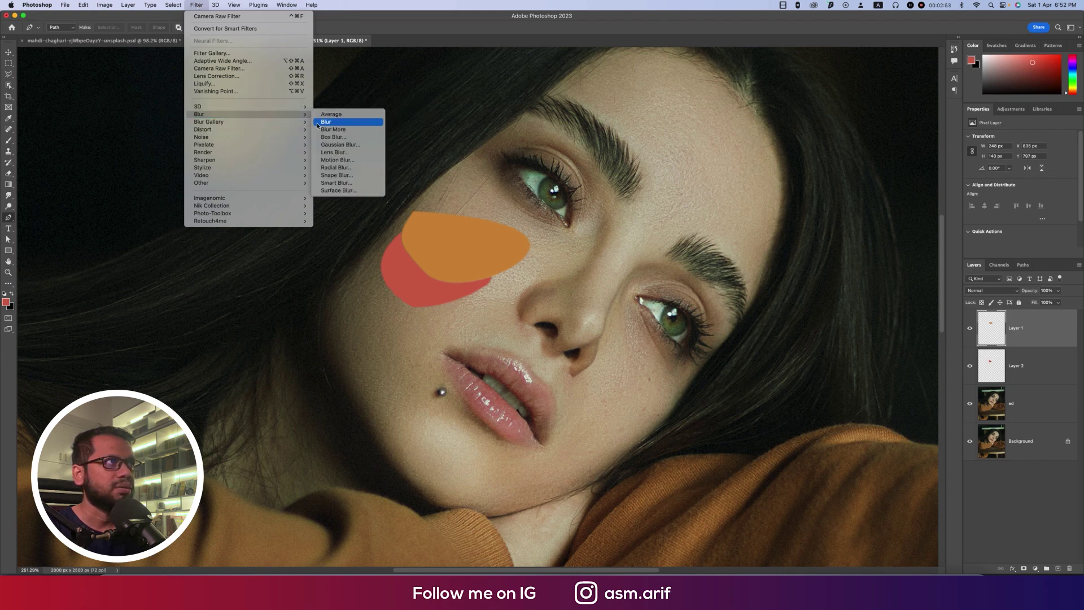
pyautogui.click(608, 250)
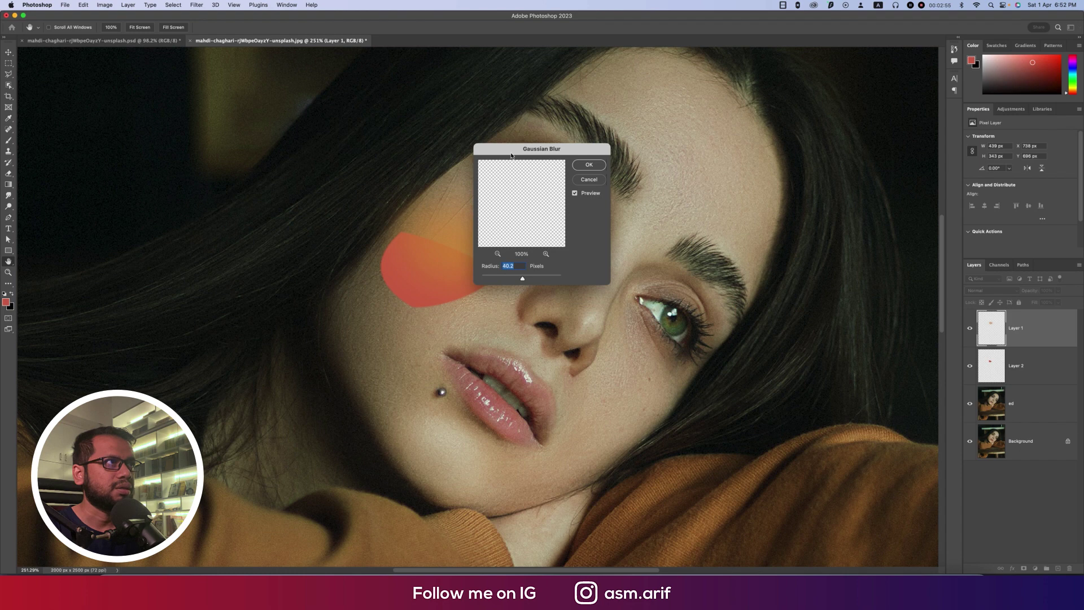
pyautogui.moveTo(505, 145); pyautogui.dragTo(603, 145)
pyautogui.write('4')
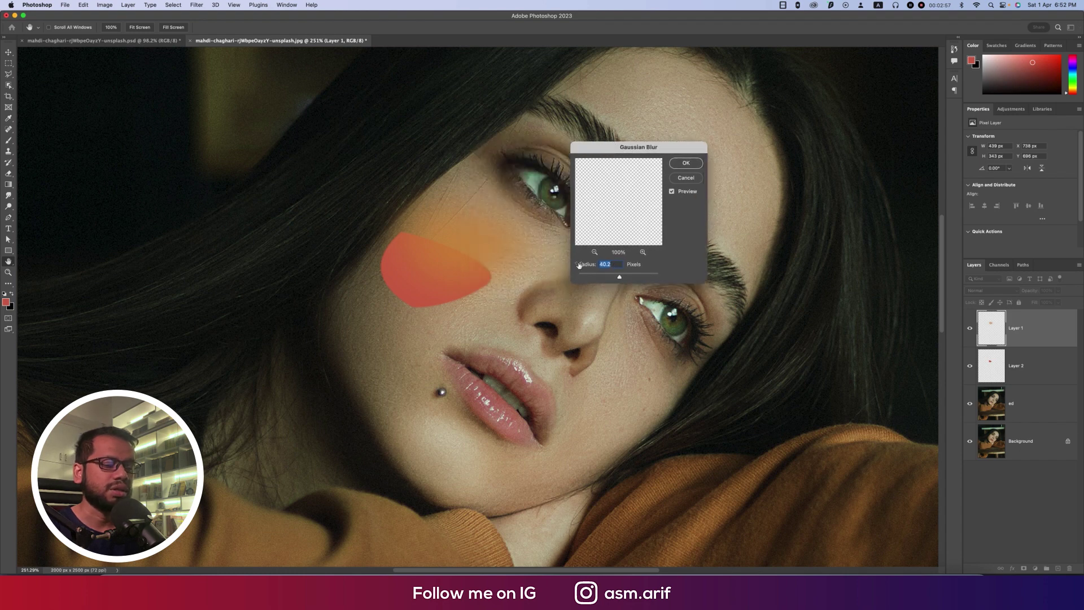
pyautogui.press('Return')
pyautogui.press('p')
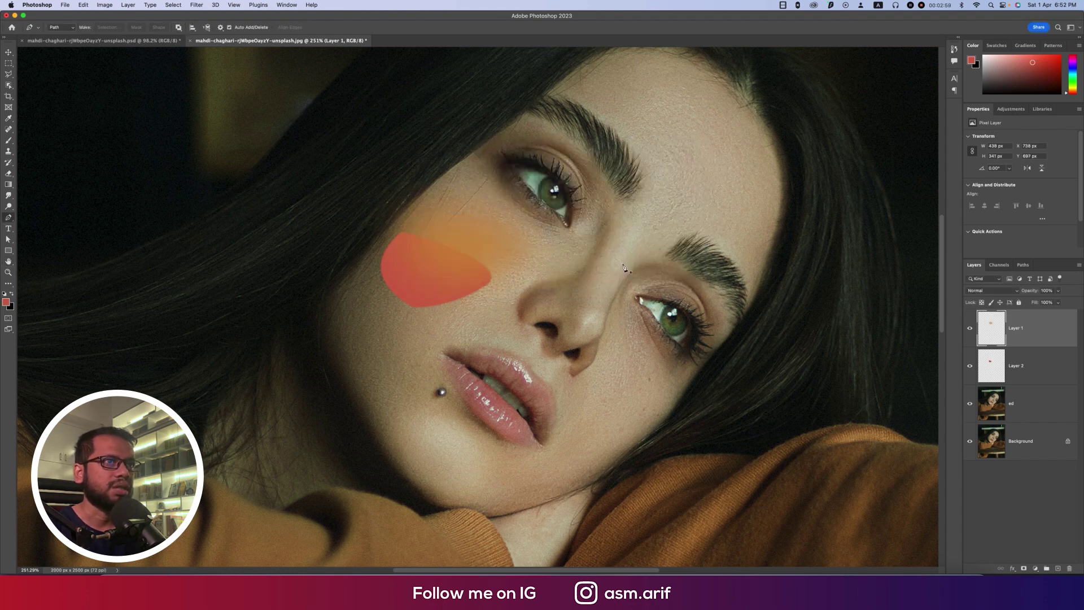
# - Blur Layer 2's red cheek shape with a 60-pixel Gaussian Blur
pyautogui.click(1037, 372)
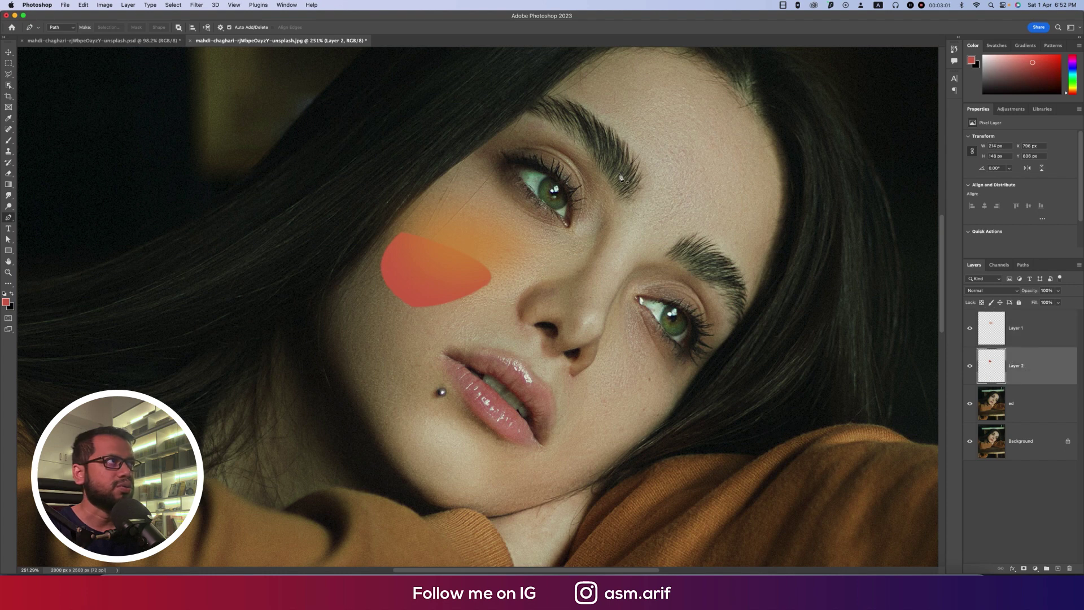
pyautogui.click(202, 6)
pyautogui.moveTo(237, 114)
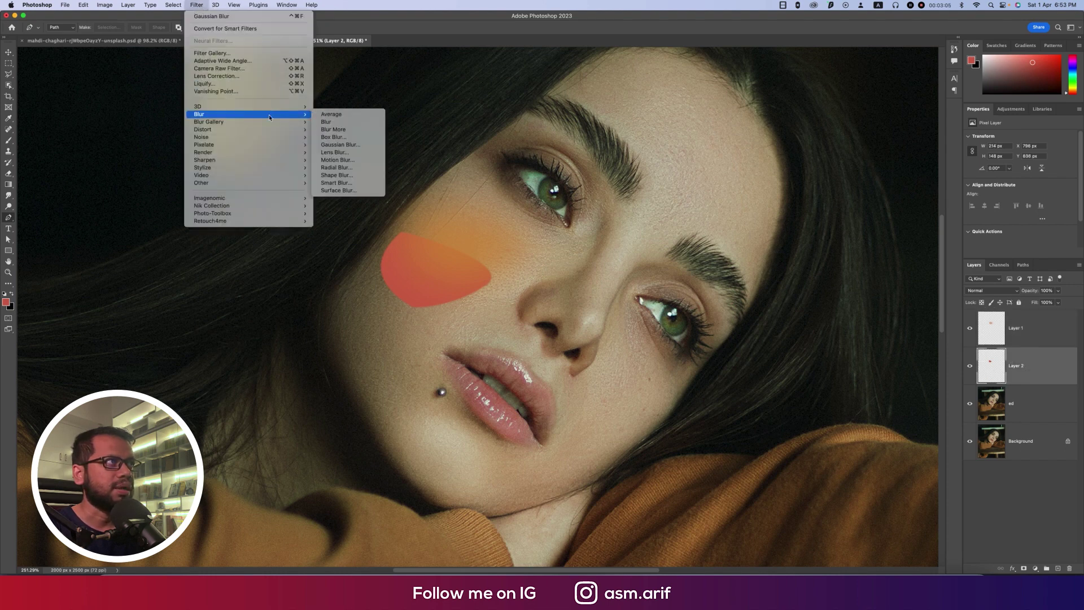
pyautogui.click(342, 145)
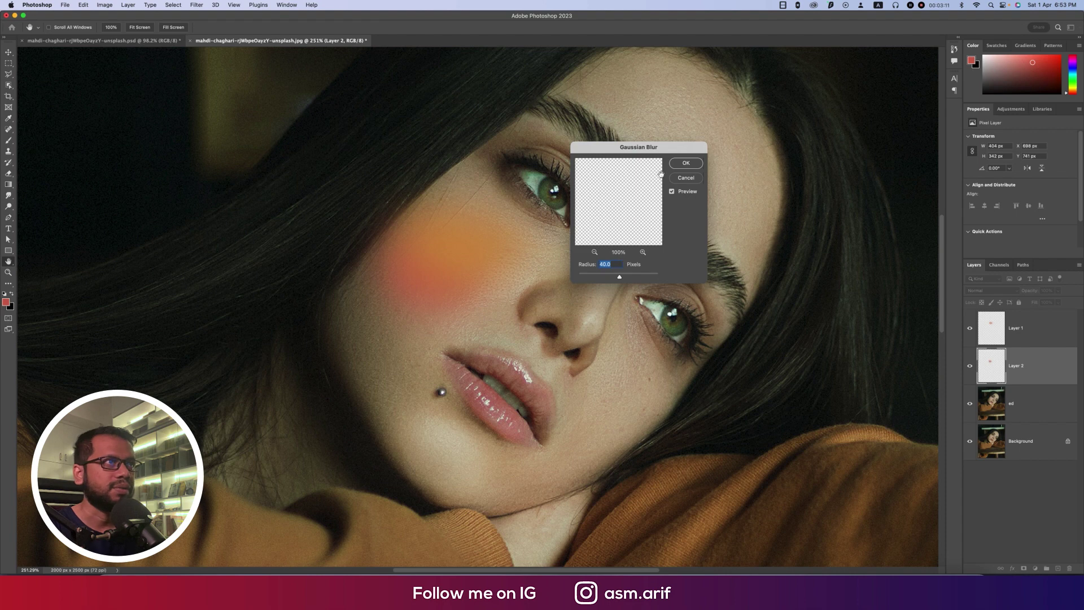
pyautogui.click(685, 164)
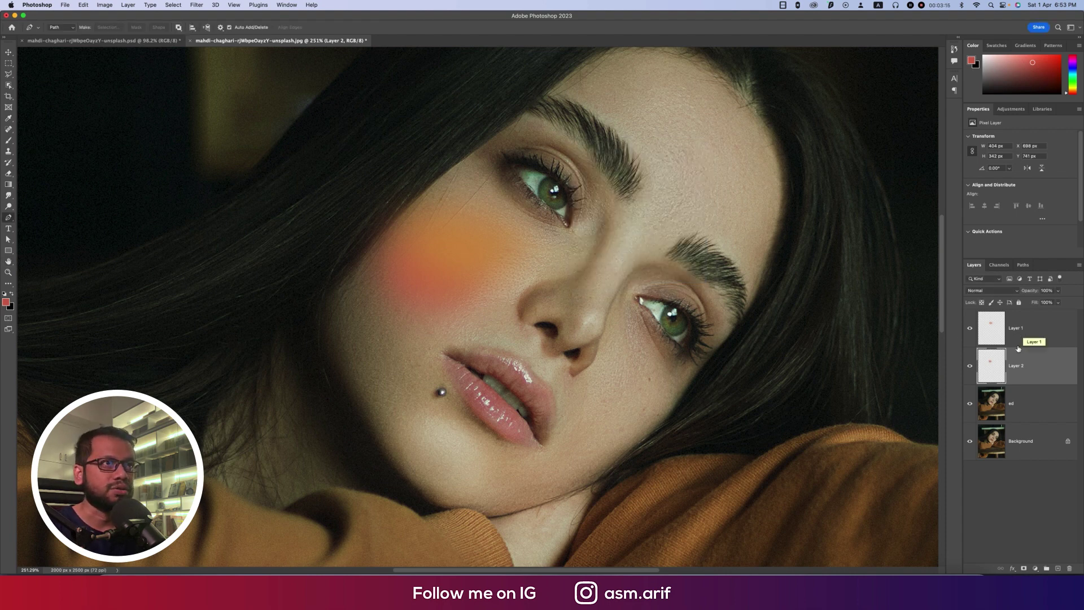
# - Set Layer 1 to Soft Light, compare it on and off, and move Layer 2 above it
pyautogui.click(983, 292)
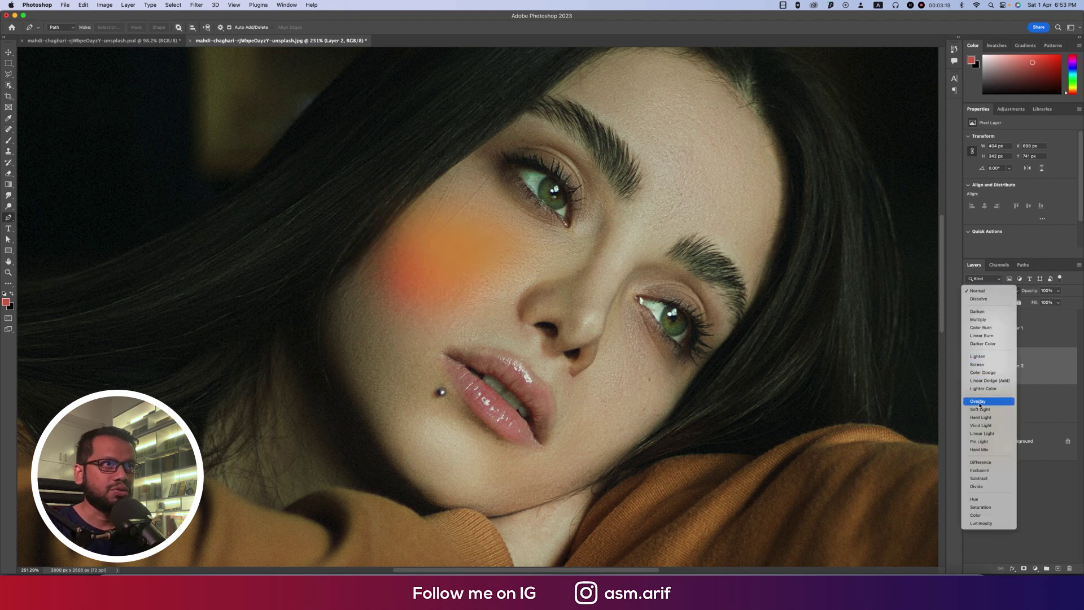
pyautogui.press('Escape')
pyautogui.click(1033, 337)
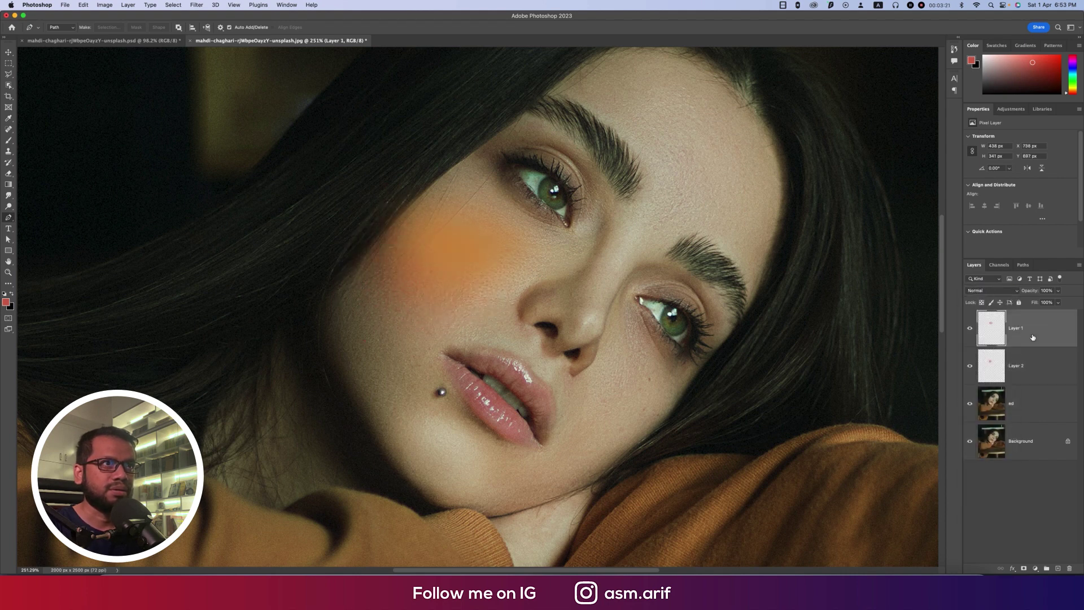
pyautogui.click(994, 290)
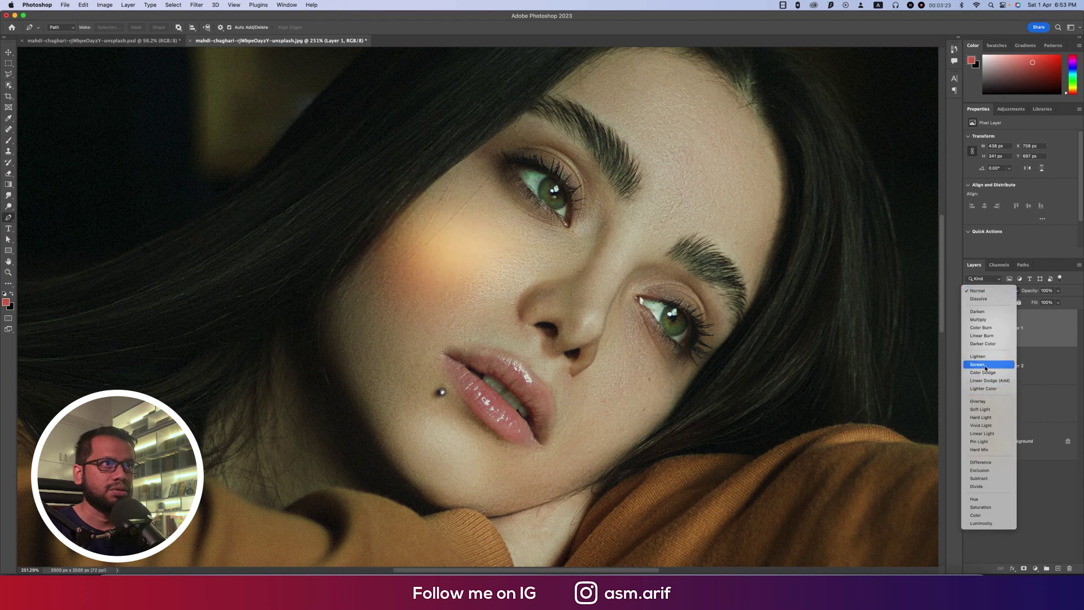
pyautogui.click(980, 409)
pyautogui.click(971, 328)
pyautogui.click(971, 328)
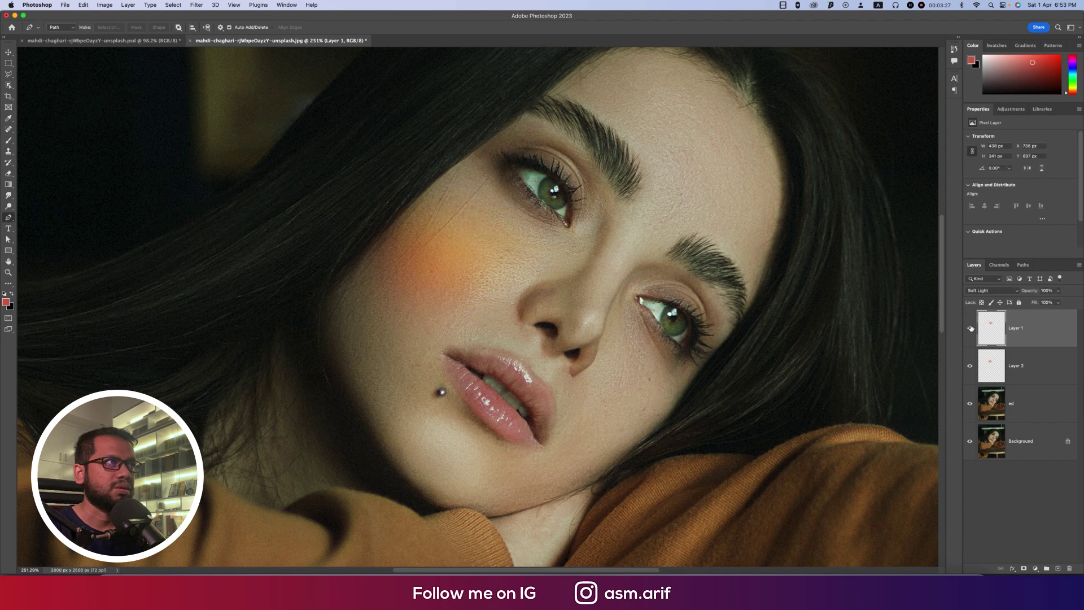
pyautogui.moveTo(1019, 370); pyautogui.dragTo(1027, 327)
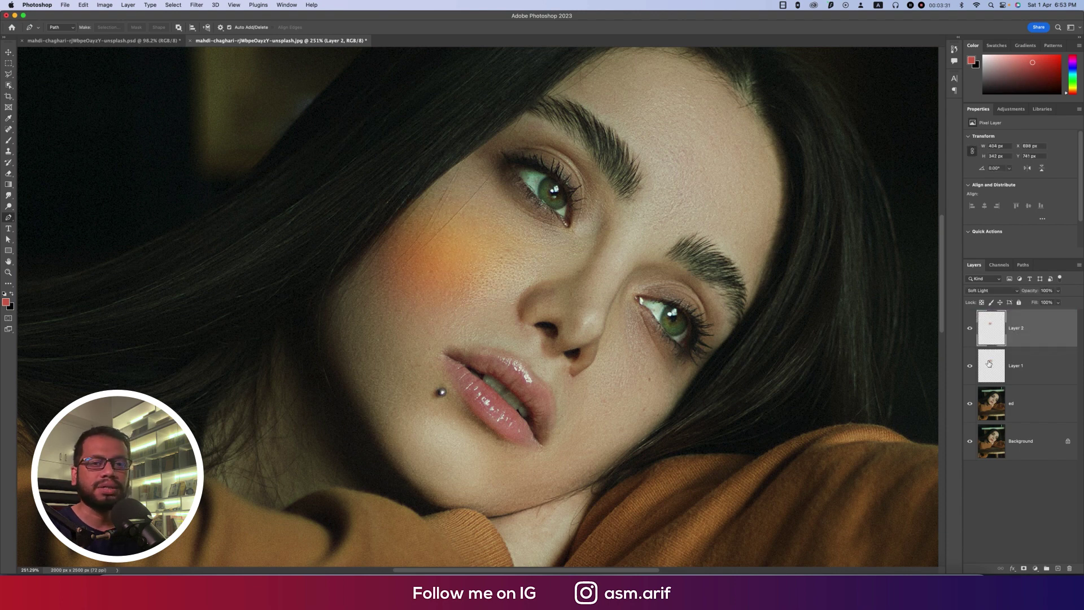
# - Duplicate both blush layers and fit the copy onto the other cheek at 78.4%, rotated -41°
pyautogui.press('super+0')
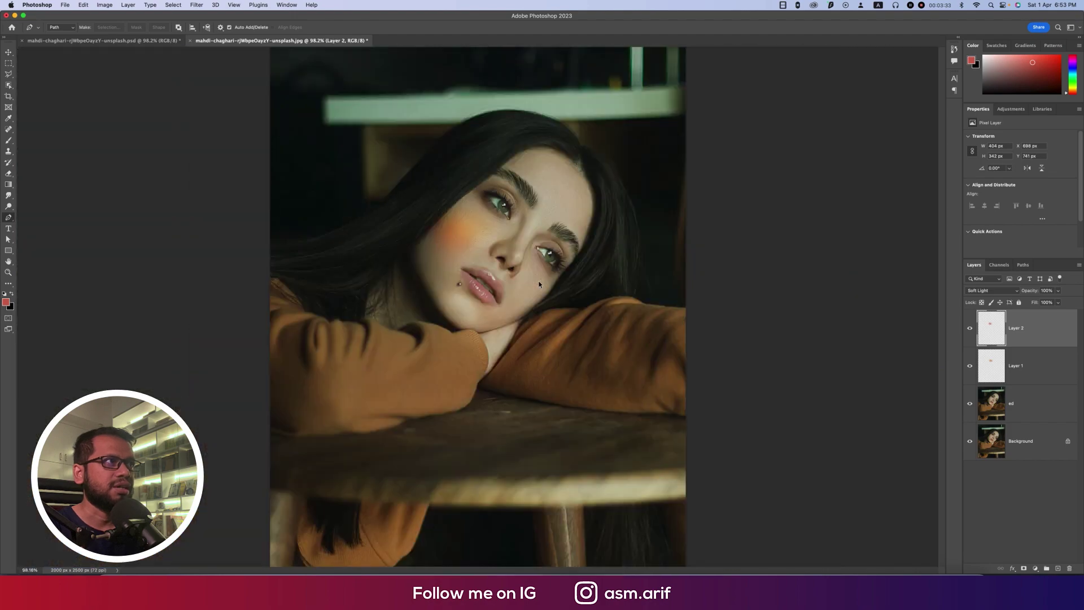
pyautogui.keyDown('shift'); pyautogui.click(1042, 368); pyautogui.keyUp('shift')
pyautogui.press('super+j')
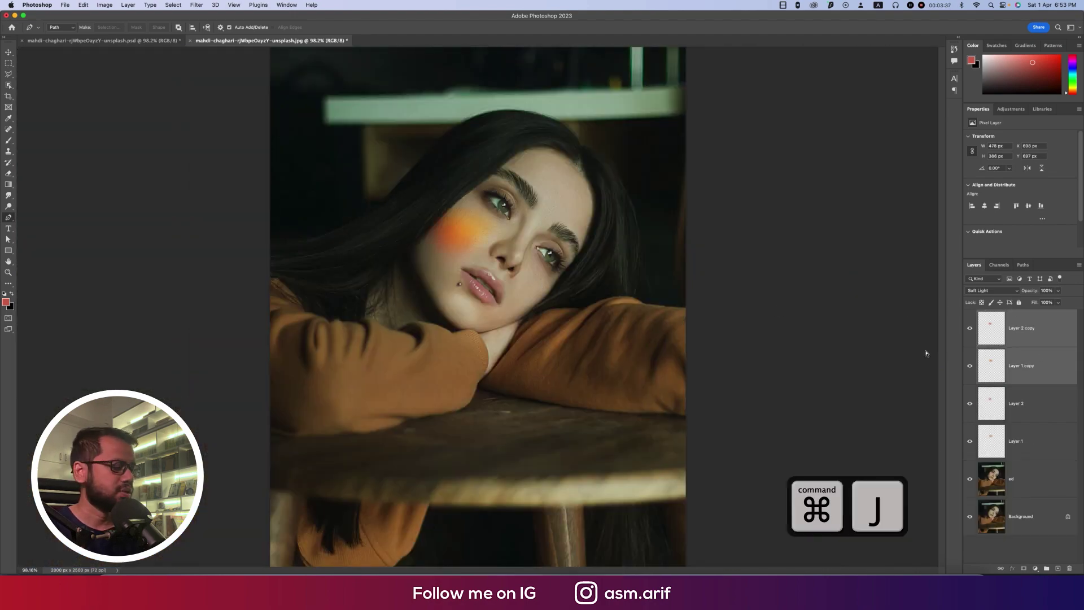
pyautogui.press('super+t')
pyautogui.scroll(5, 491, 232)
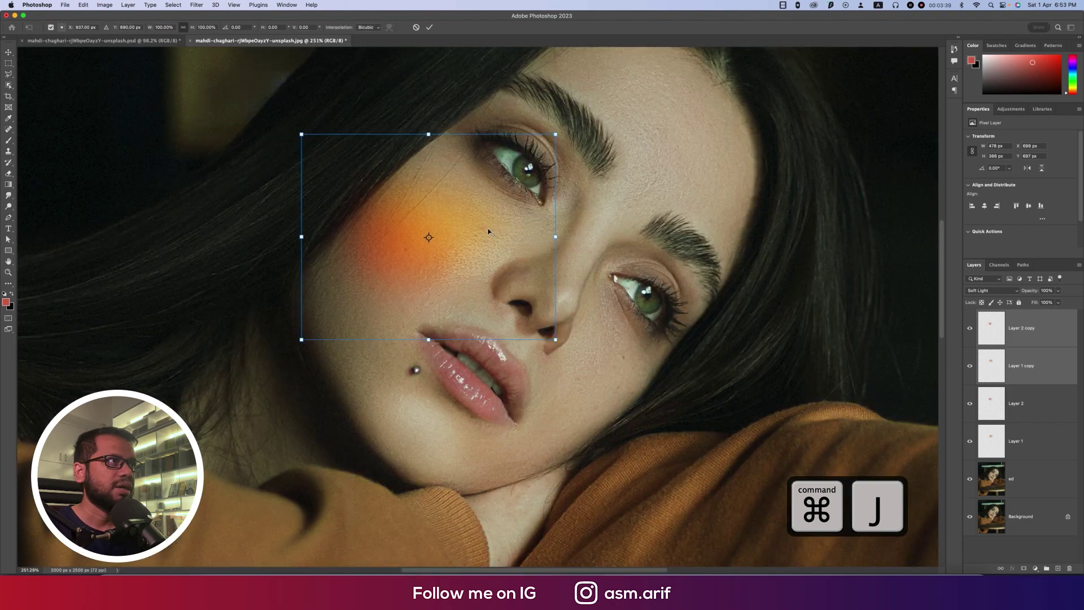
pyautogui.moveTo(455, 254); pyautogui.dragTo(622, 407)
pyautogui.moveTo(724, 486); pyautogui.dragTo(693, 462)
pyautogui.moveTo(711, 421); pyautogui.dragTo(700, 345)
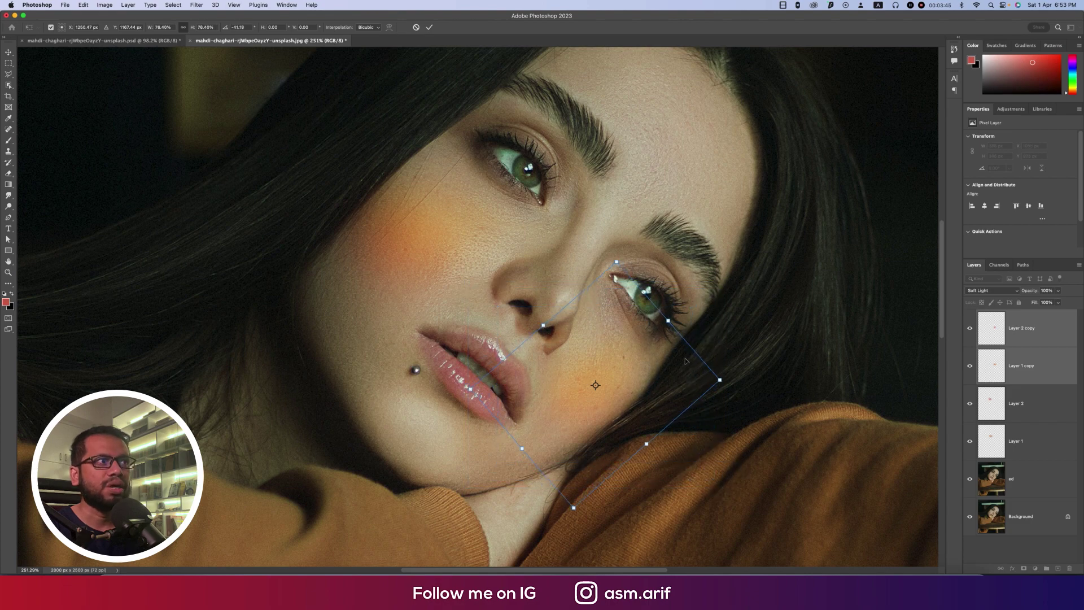
pyautogui.moveTo(638, 398); pyautogui.dragTo(642, 402)
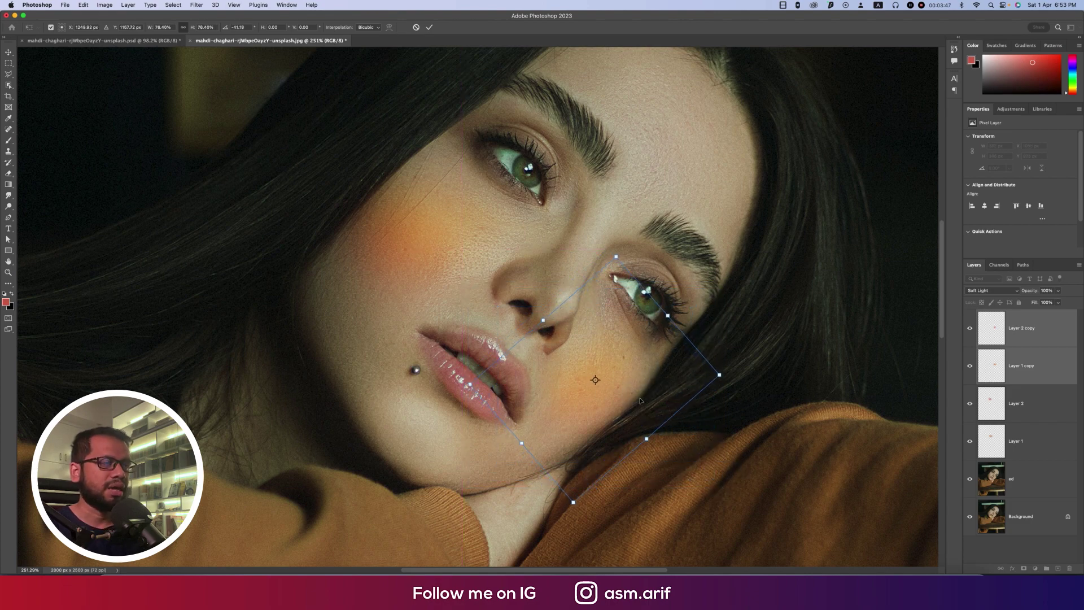
pyautogui.press('Return')
pyautogui.press('p')
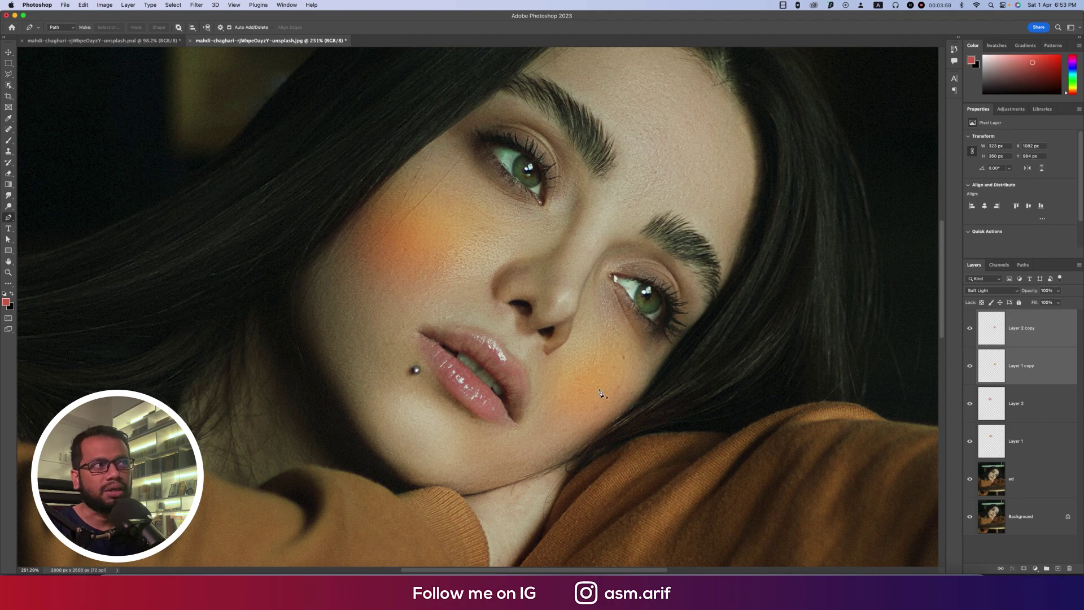
# - Group all four blush layers into Group 1
pyautogui.click(8, 52)
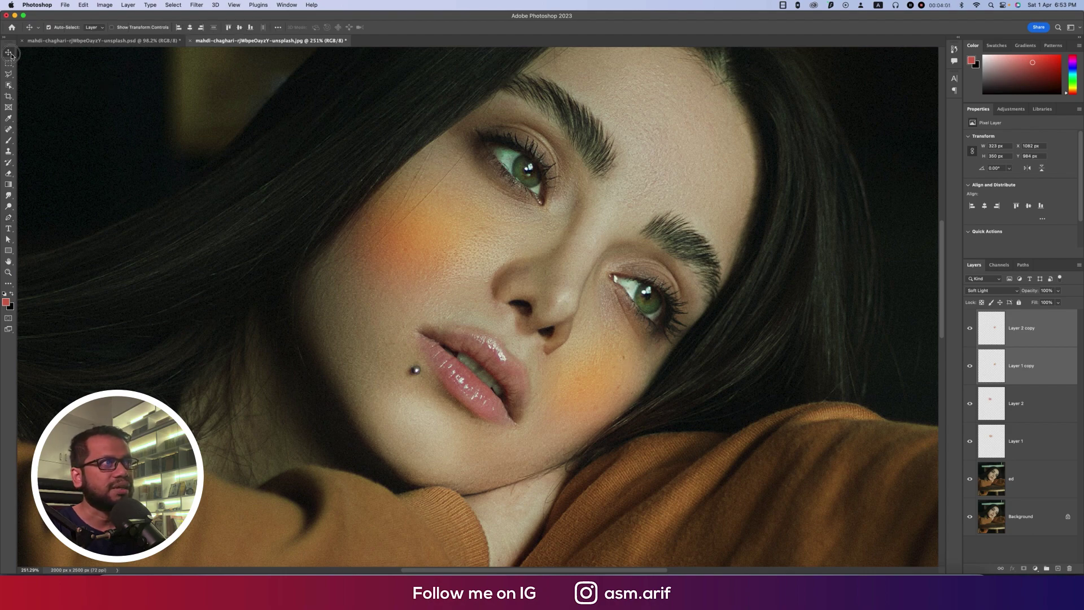
pyautogui.press('super+0')
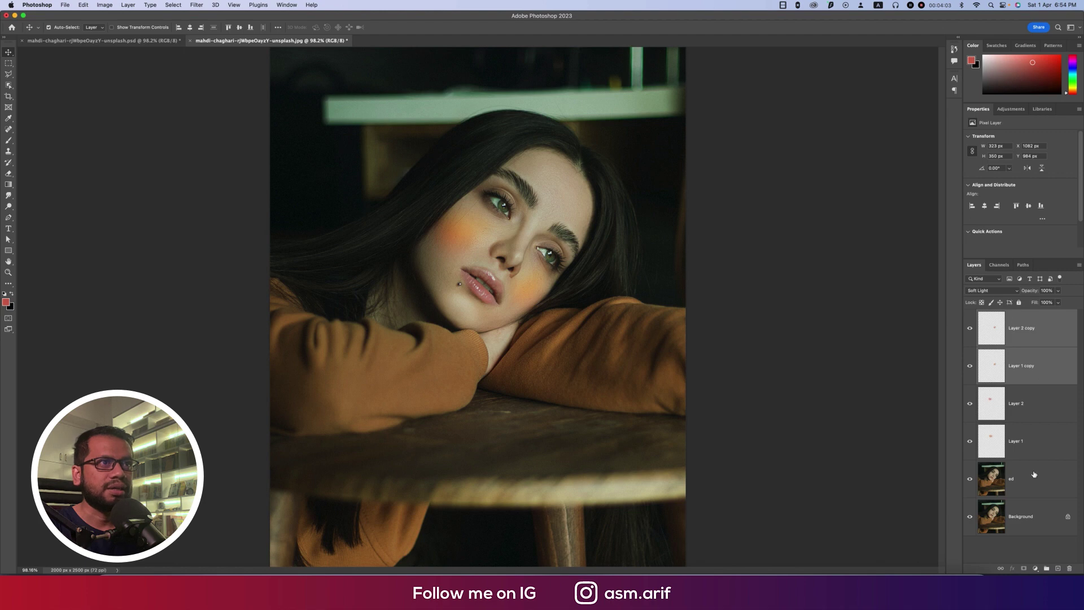
pyautogui.click(1034, 329)
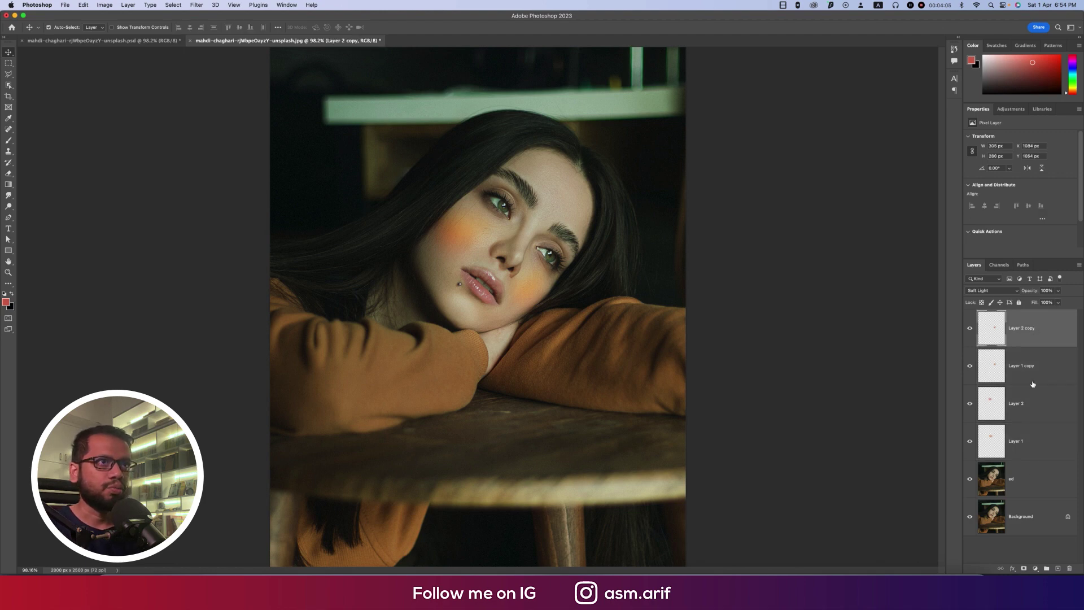
pyautogui.keyDown('shift'); pyautogui.click(1031, 447); pyautogui.keyUp('shift')
pyautogui.press('super+g')
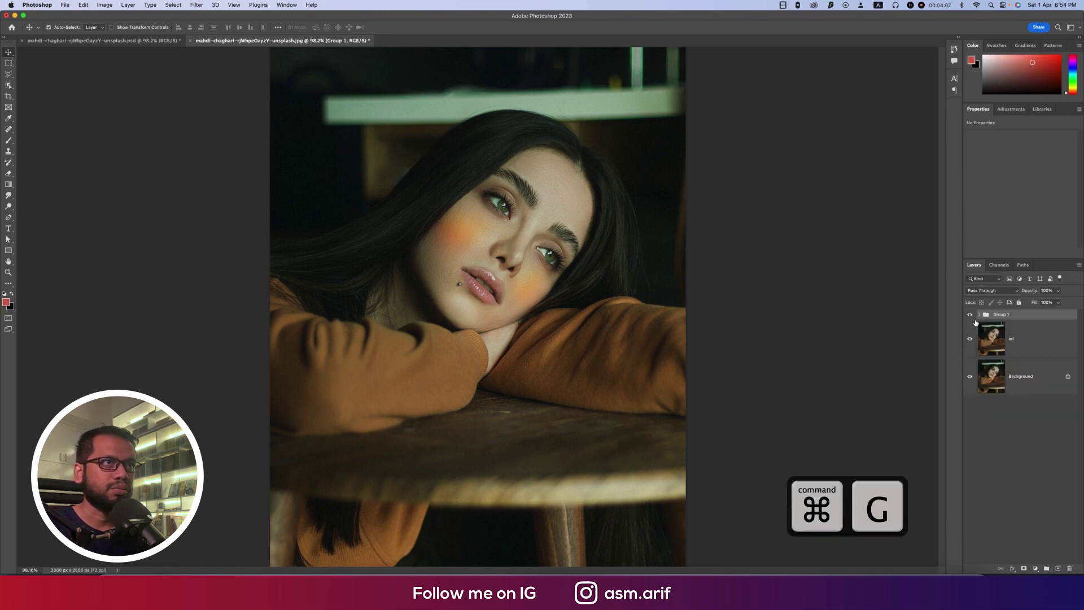
# - Set Group 1's opacity and fill both to 85%, zooming in and out to check
pyautogui.click(1057, 291)
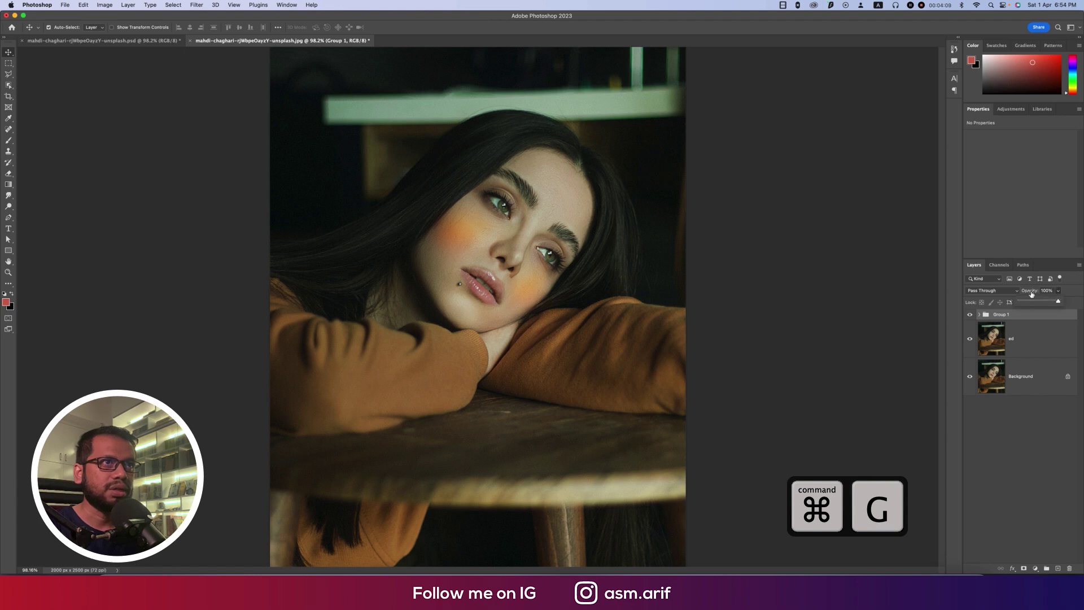
pyautogui.click(1029, 292)
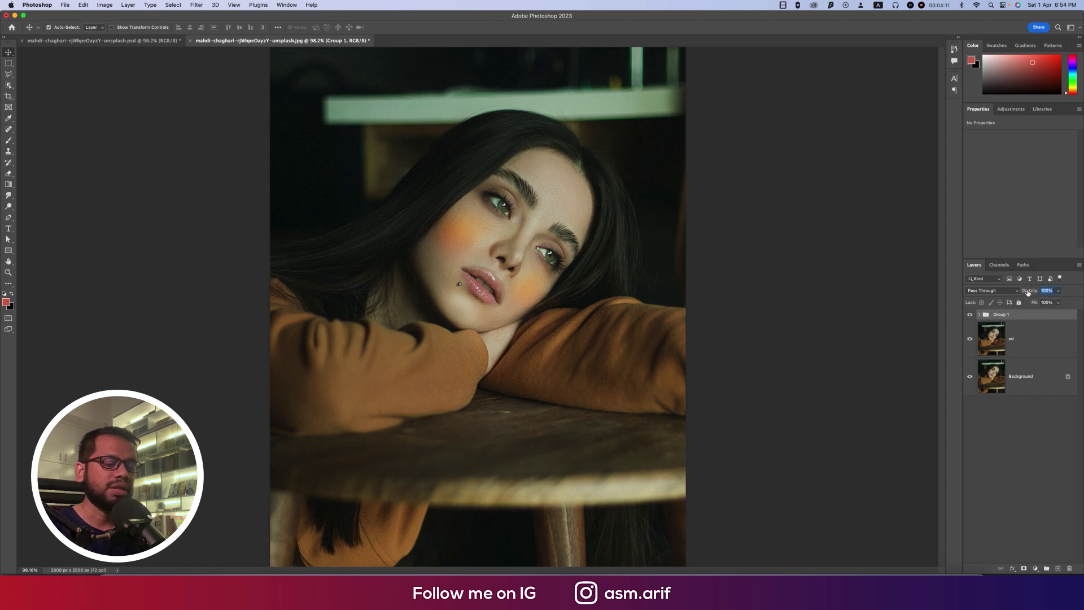
pyautogui.write('85')
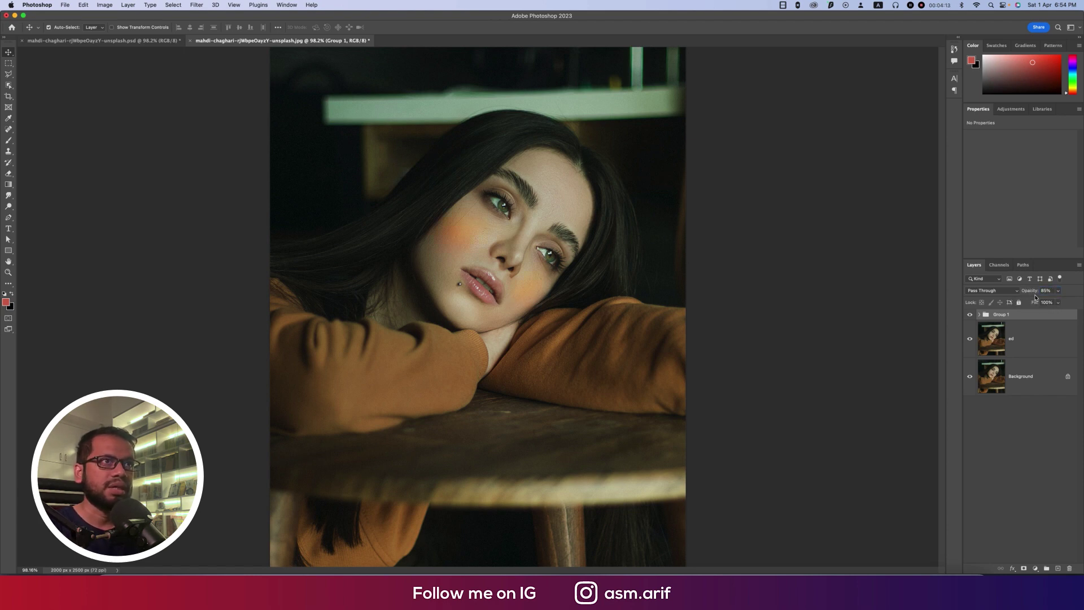
pyautogui.click(1039, 303)
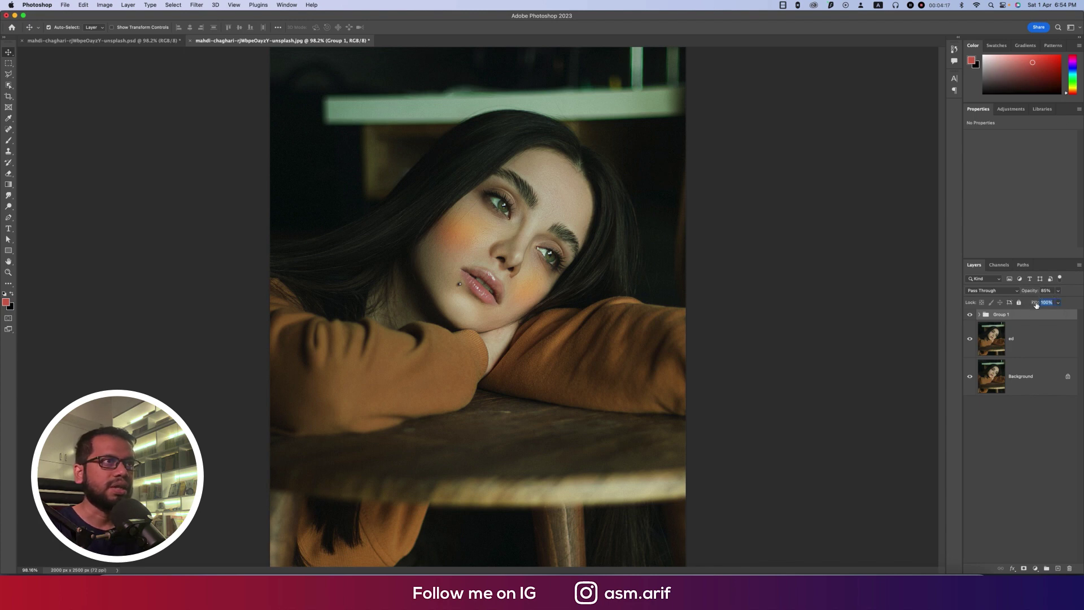
pyautogui.write('85')
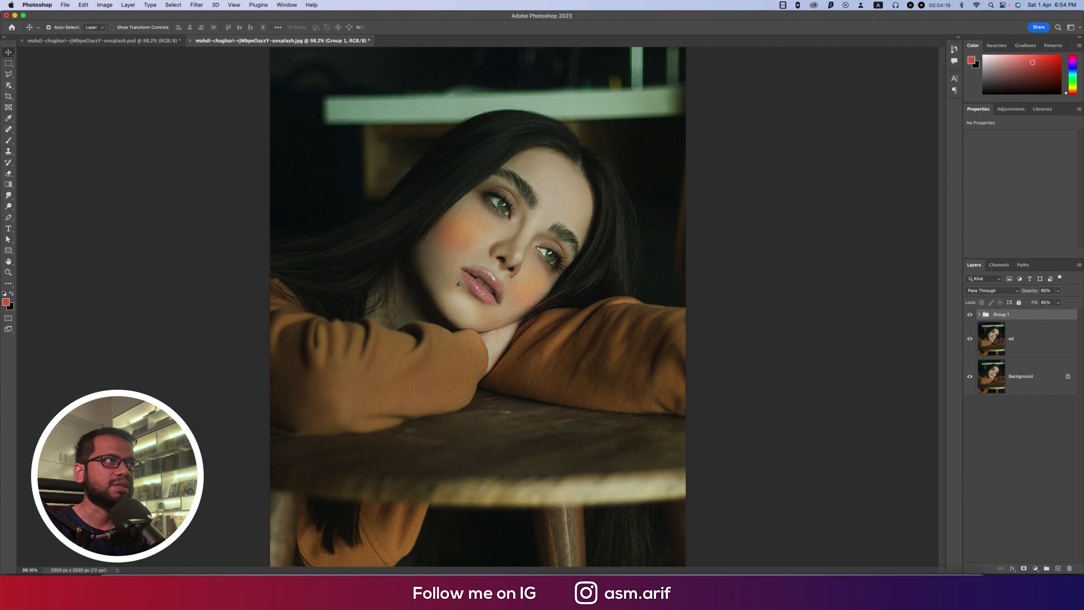
pyautogui.scroll(5, 874, 349)
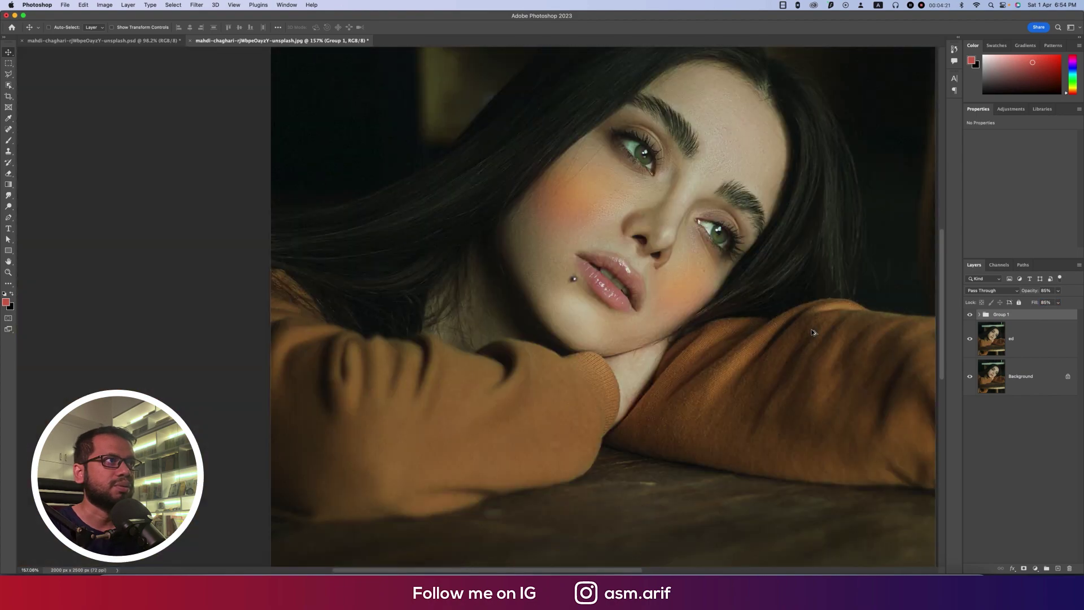
pyautogui.scroll(-4, 681, 324)
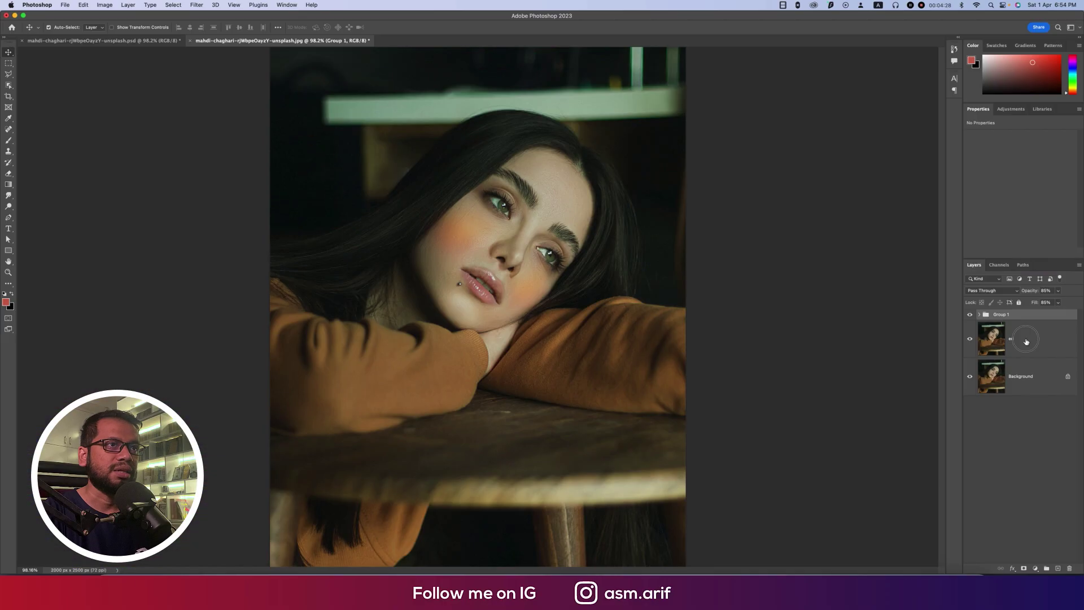
# - Convert Group 1 into a smart object and apply the Camera Raw Filter to it
pyautogui.click(1032, 343)
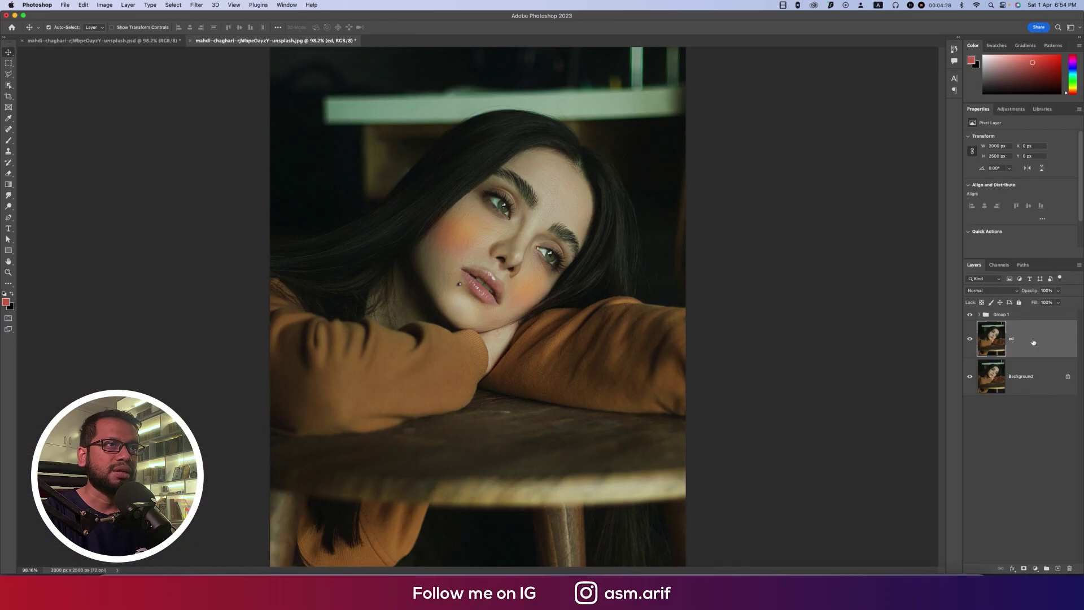
pyautogui.rightClick(1029, 318)
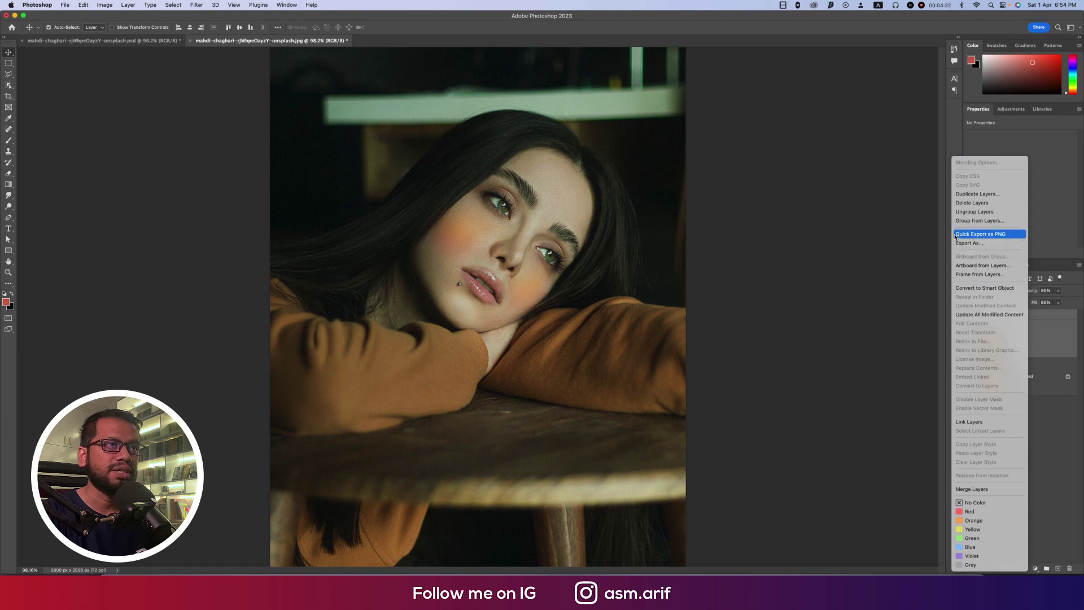
pyautogui.click(966, 287)
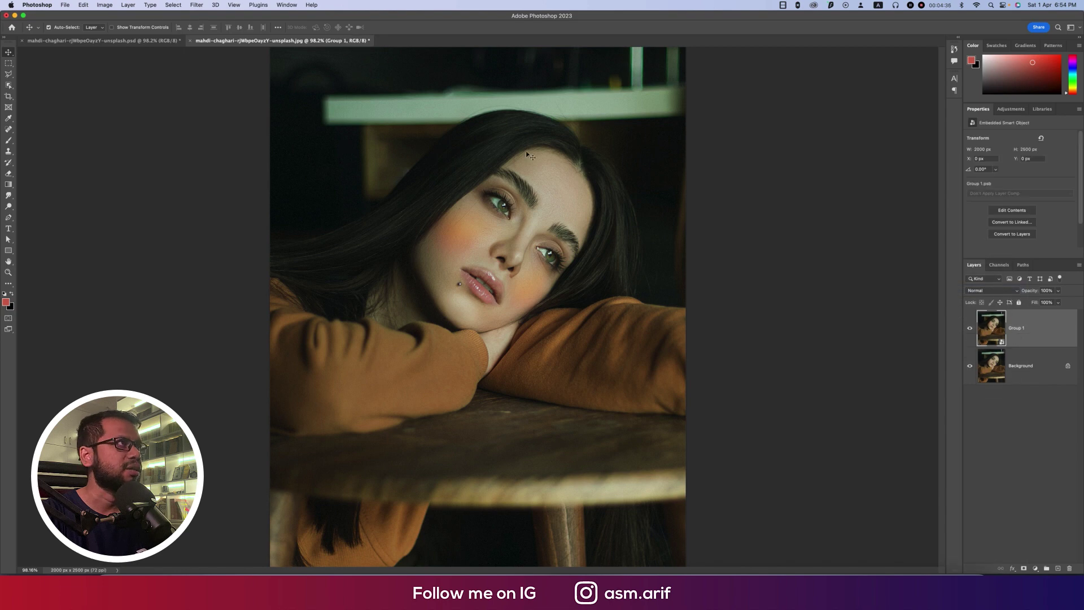
pyautogui.click(196, 5)
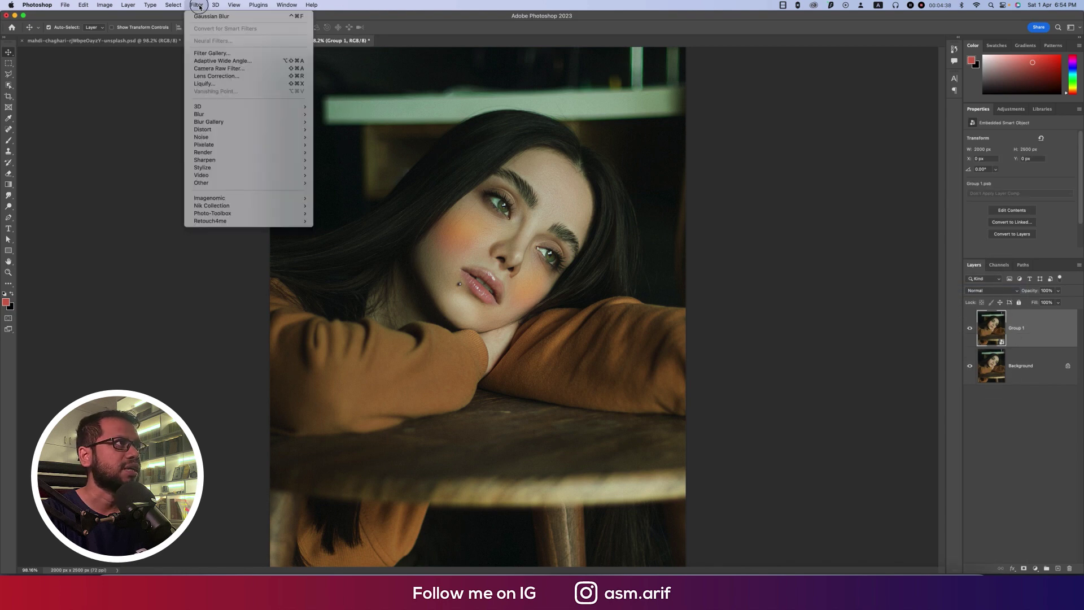
pyautogui.click(225, 69)
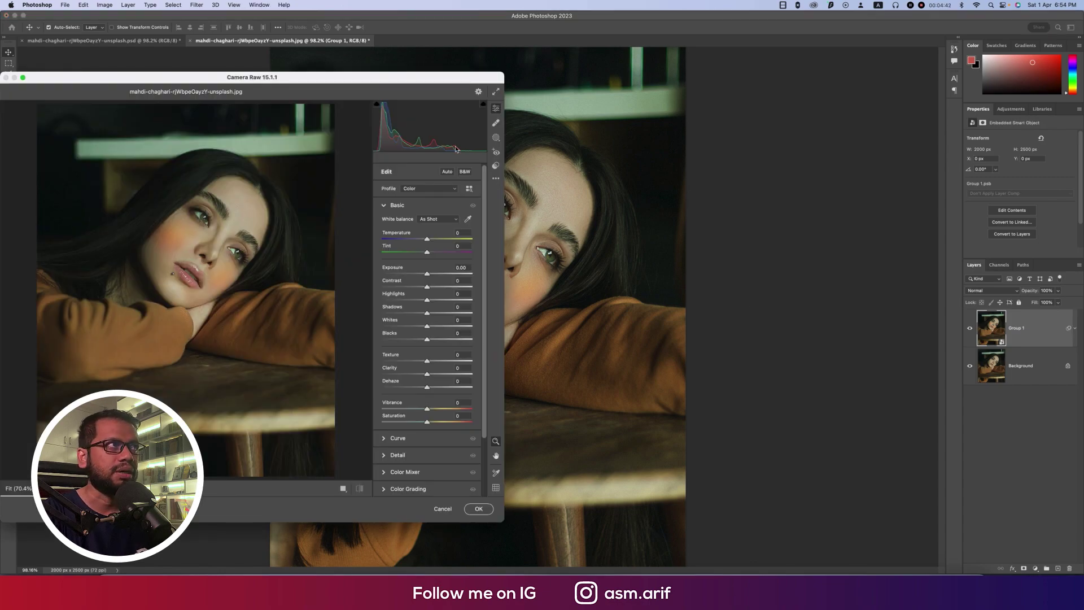
# - Maximise Camera Raw and set Temperature +3 and Contrast +14
pyautogui.moveTo(416, 81); pyautogui.dragTo(686, 84)
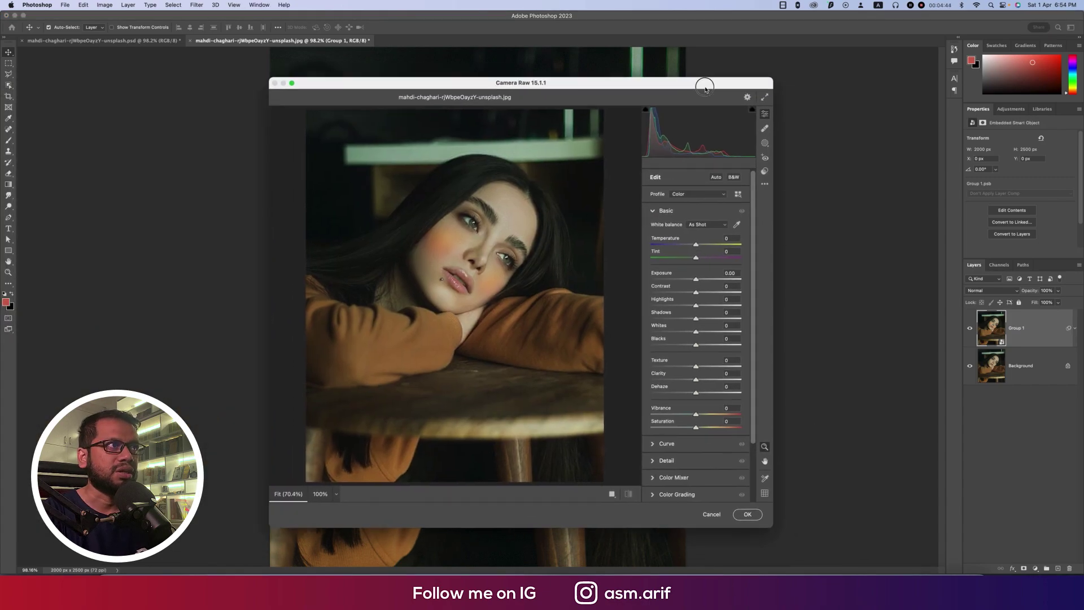
pyautogui.doubleClick(705, 85)
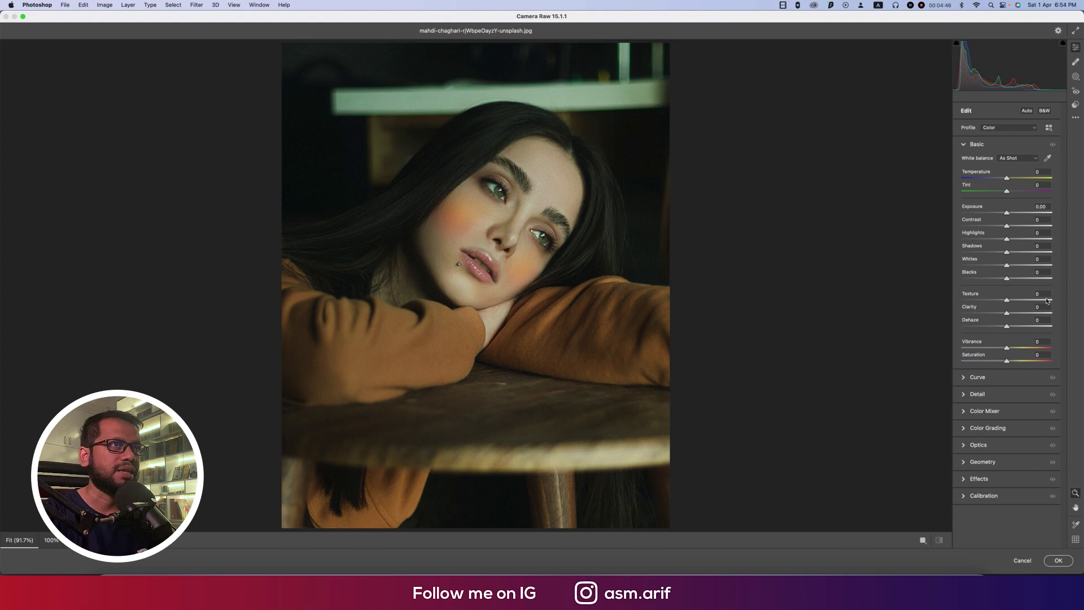
pyautogui.click(1007, 179)
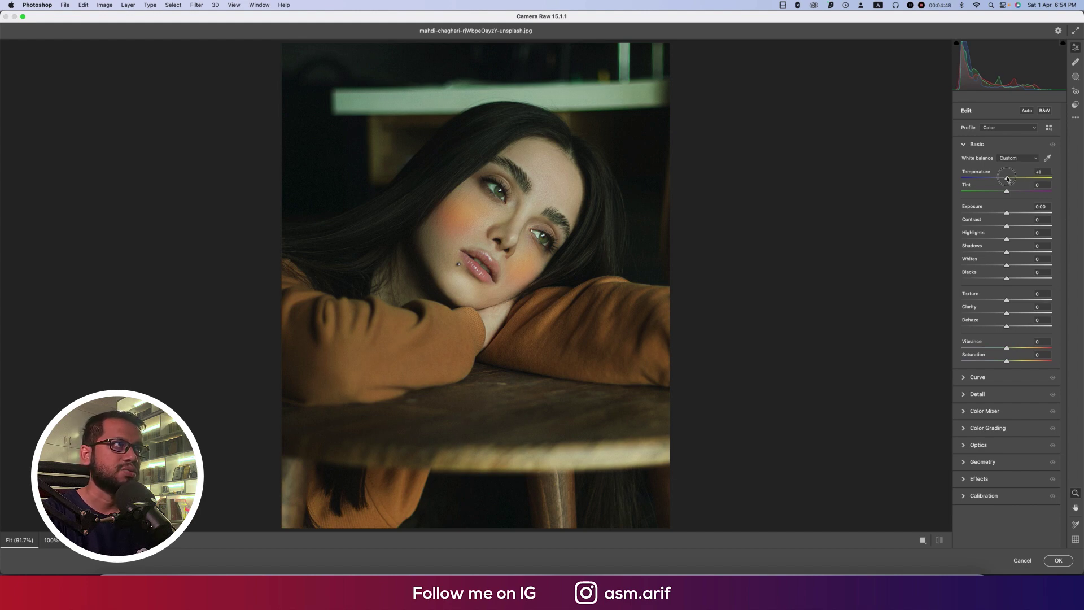
pyautogui.click(1007, 214)
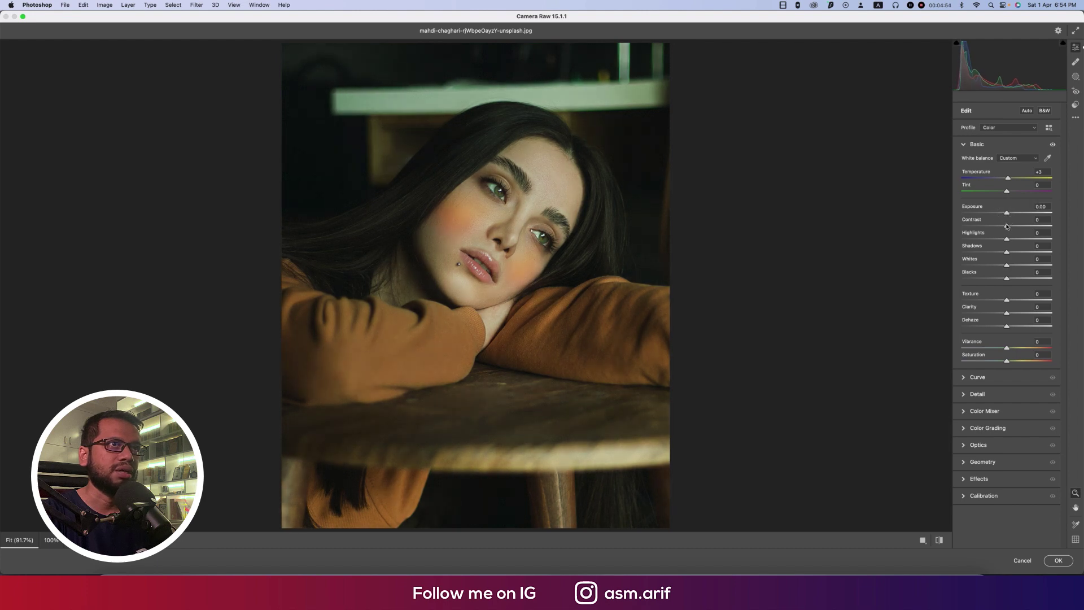
pyautogui.moveTo(1006, 226); pyautogui.dragTo(1013, 227)
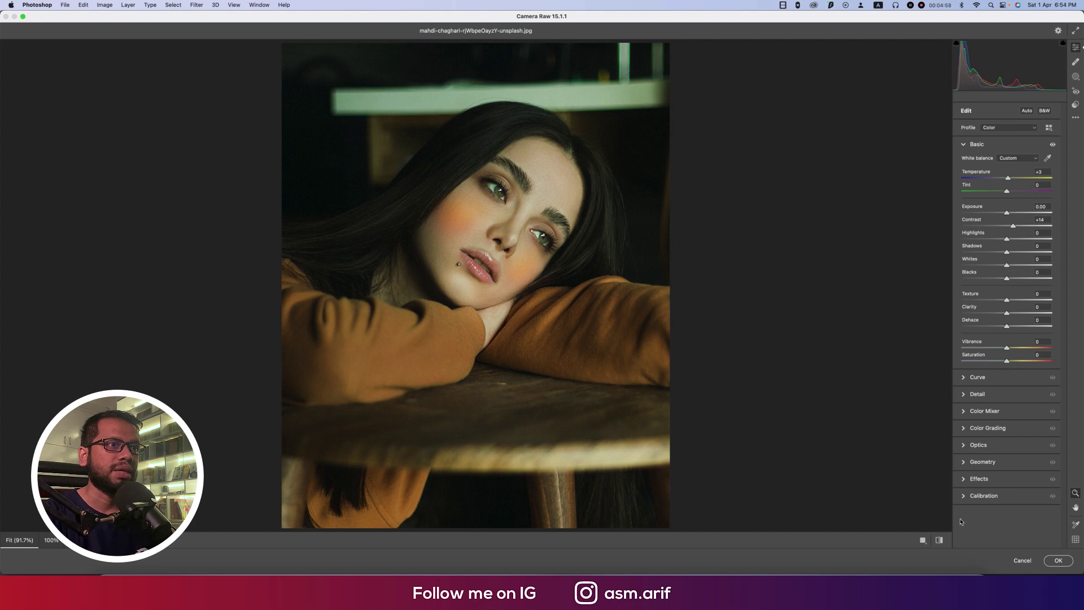
# - In Calibration, set Blue Primary hue -3, saturation +11, and Green Primary saturation -15
pyautogui.click(963, 495)
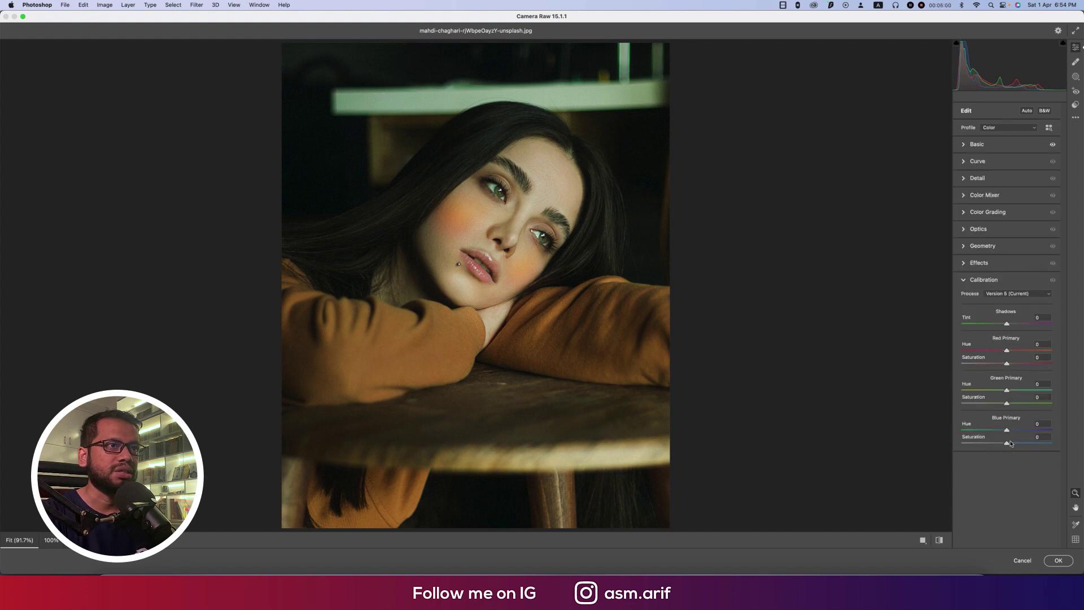
pyautogui.moveTo(1005, 432); pyautogui.dragTo(1012, 444)
pyautogui.moveTo(1007, 404); pyautogui.dragTo(1003, 406)
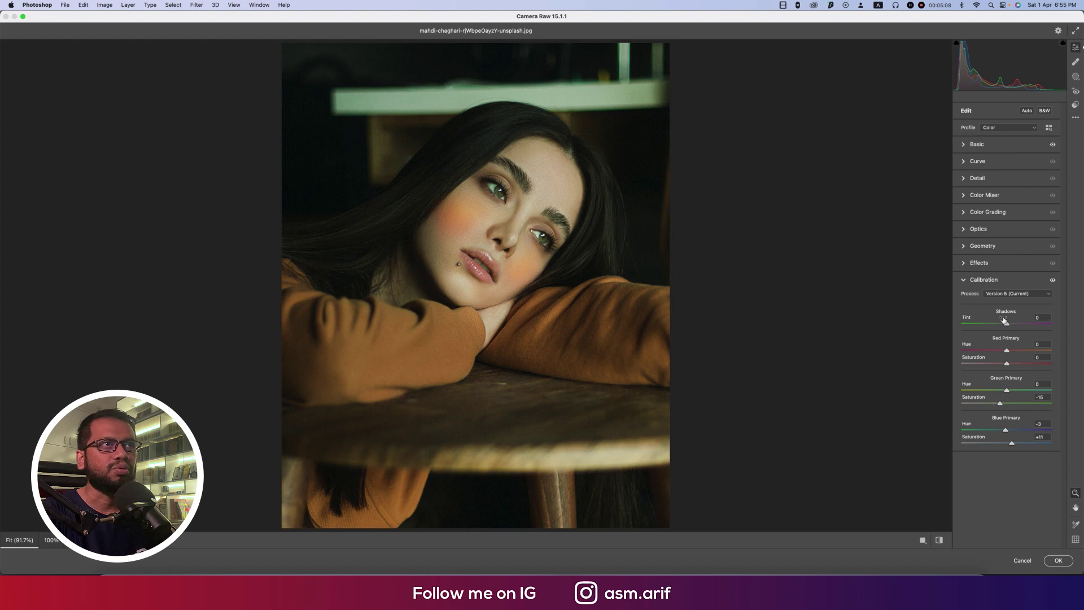
# - Give the shadows a hue 236, saturation 12 tint and copy the hue value
pyautogui.click(969, 213)
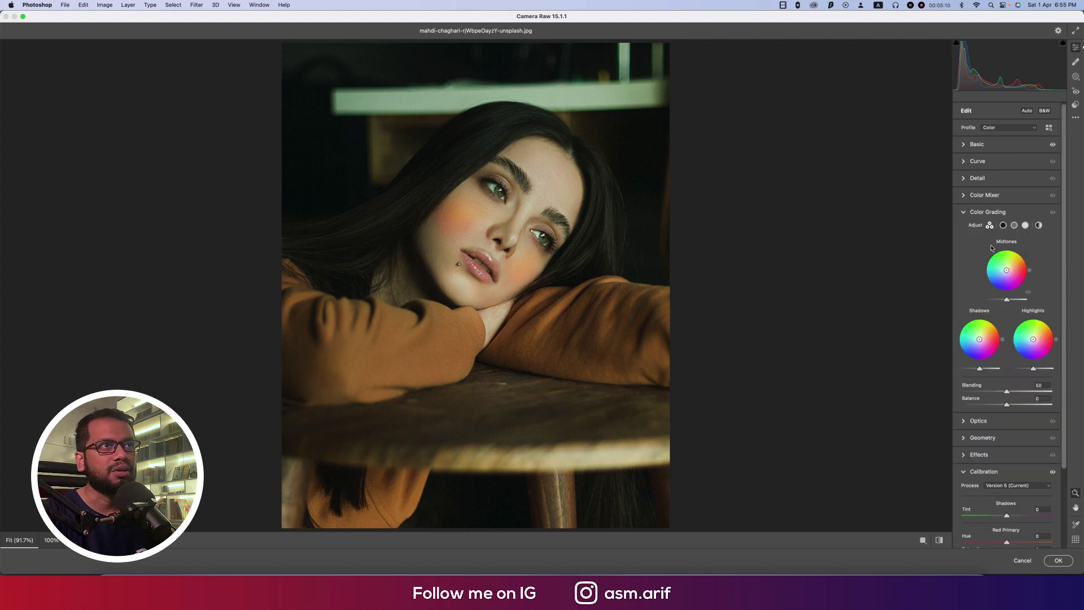
pyautogui.click(1003, 225)
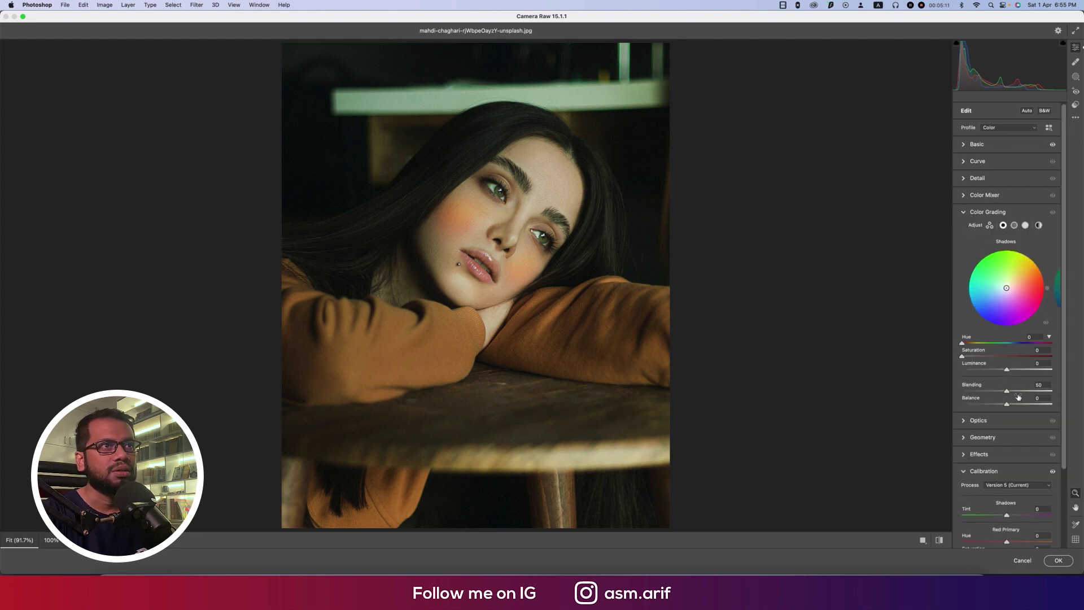
pyautogui.click(1032, 337)
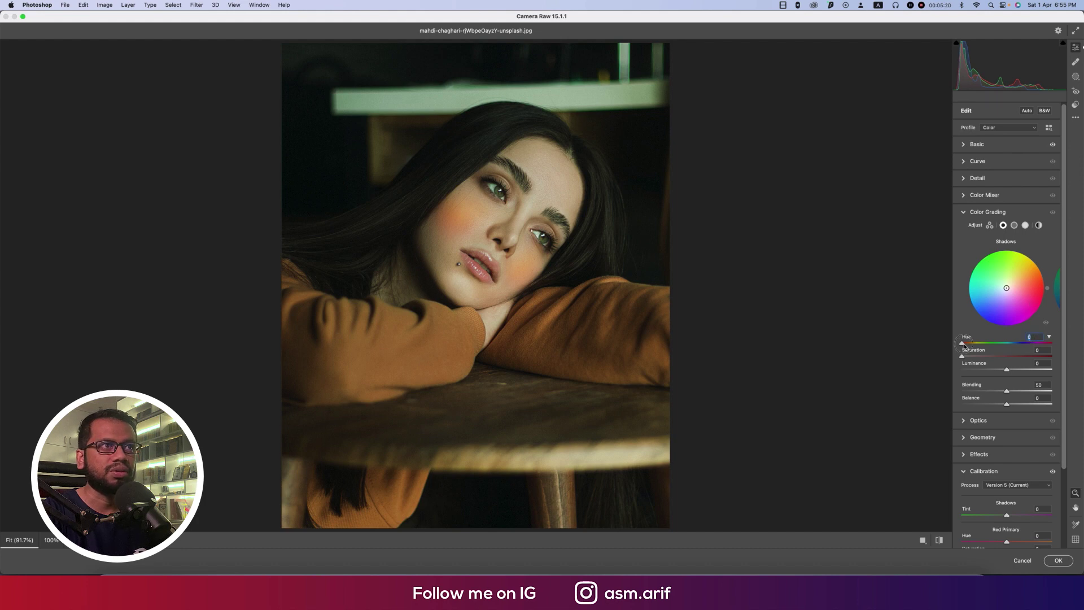
pyautogui.moveTo(962, 355); pyautogui.dragTo(1022, 350)
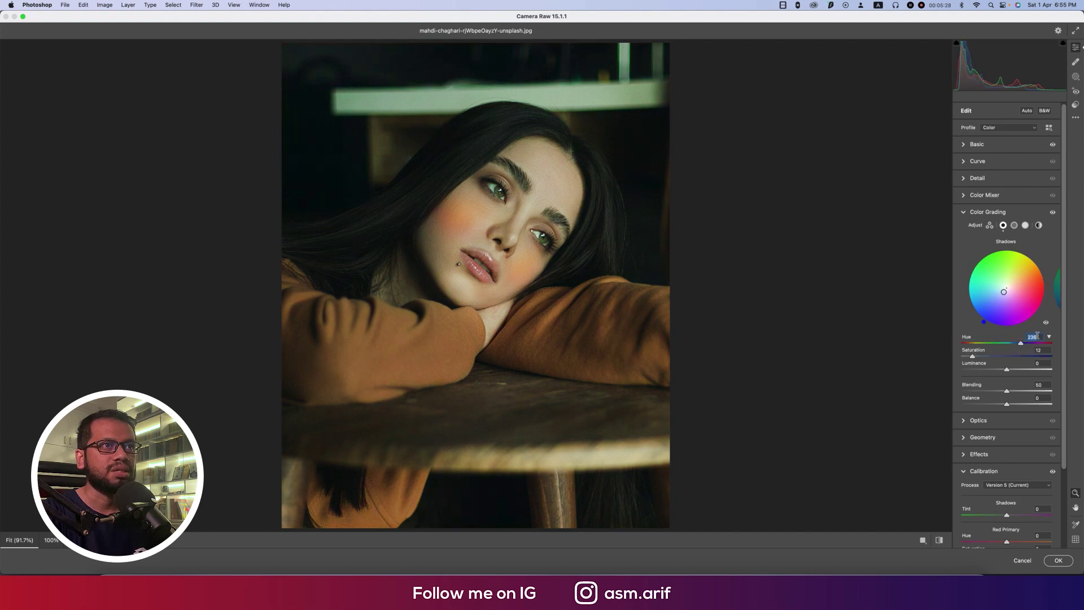
pyautogui.rightClick(1037, 336)
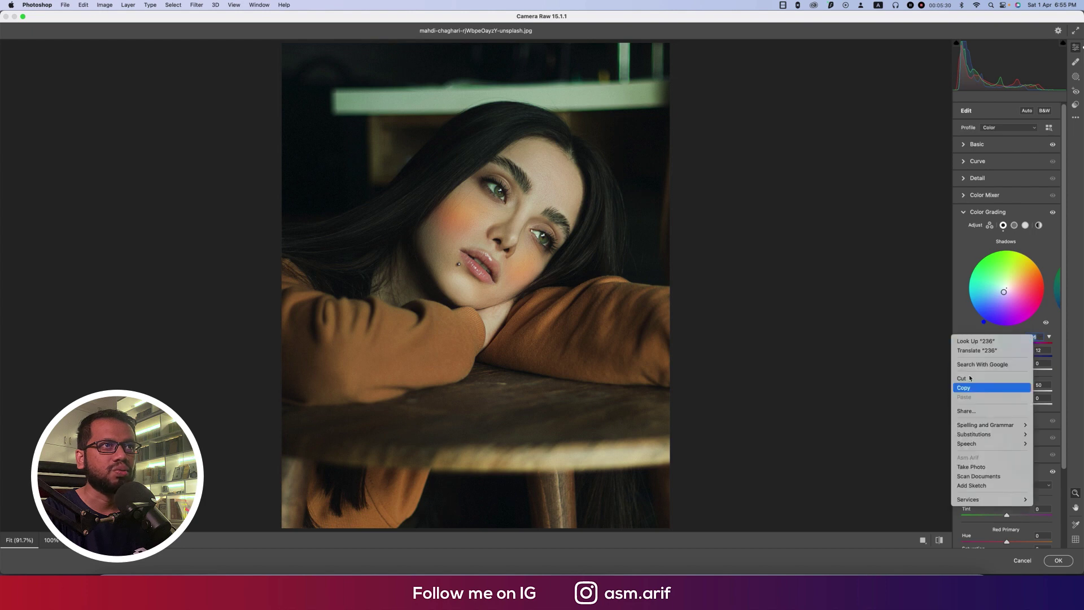
pyautogui.click(967, 387)
# - Paste hue 236 into the highlights and shift the highlight tint slightly
pyautogui.click(1025, 225)
pyautogui.click(1033, 335)
pyautogui.press('super+v')
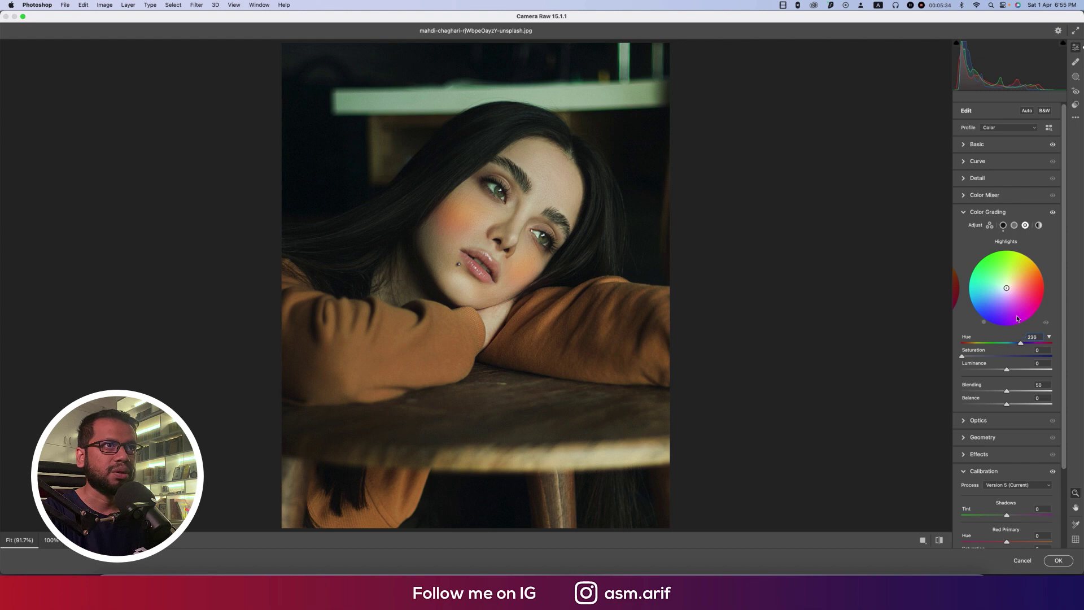
pyautogui.moveTo(1023, 345)
pyautogui.mouseDown()
pyautogui.moveTo(980, 346)
pyautogui.moveTo(1039, 346)
pyautogui.moveTo(1018, 349)
pyautogui.mouseUp()
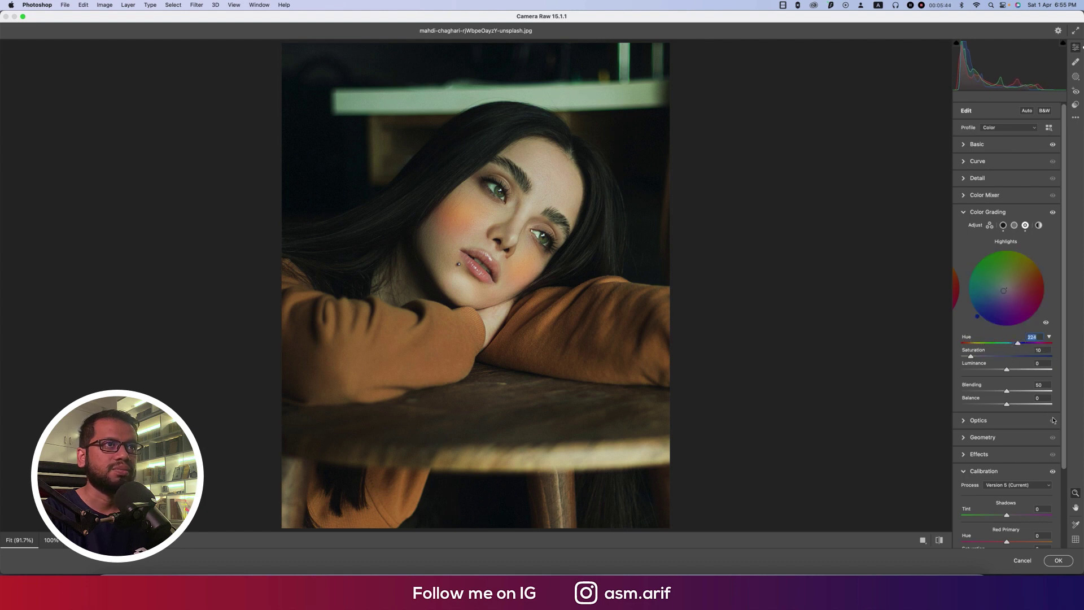
# - Set the midtones tint to hue 253, saturation 13, then return to Basic
pyautogui.click(1014, 225)
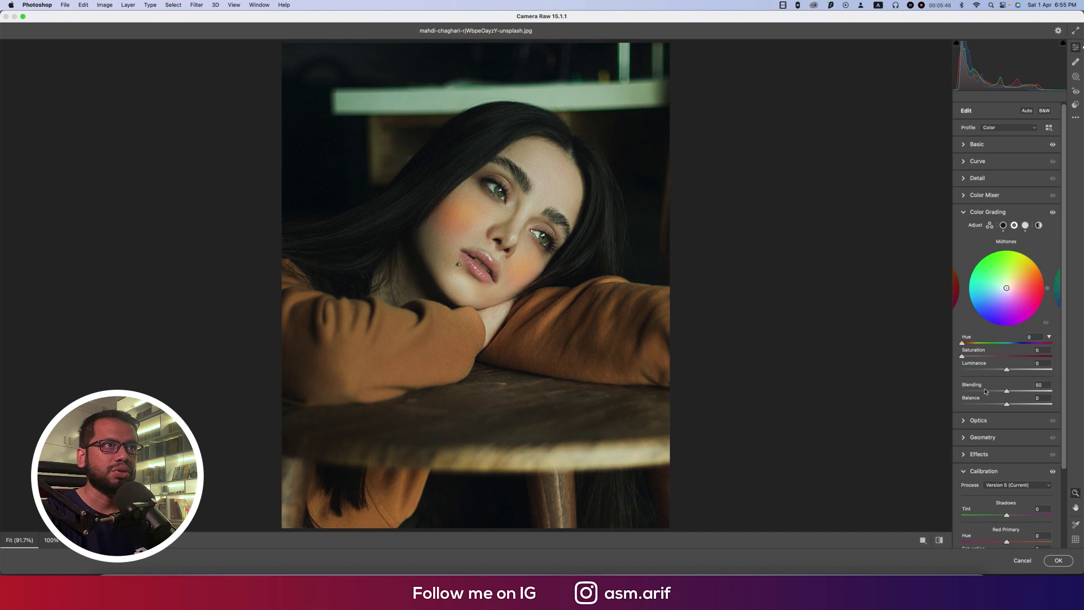
pyautogui.click(971, 355)
pyautogui.moveTo(964, 345)
pyautogui.mouseDown()
pyautogui.moveTo(1038, 352)
pyautogui.moveTo(1026, 351)
pyautogui.mouseUp()
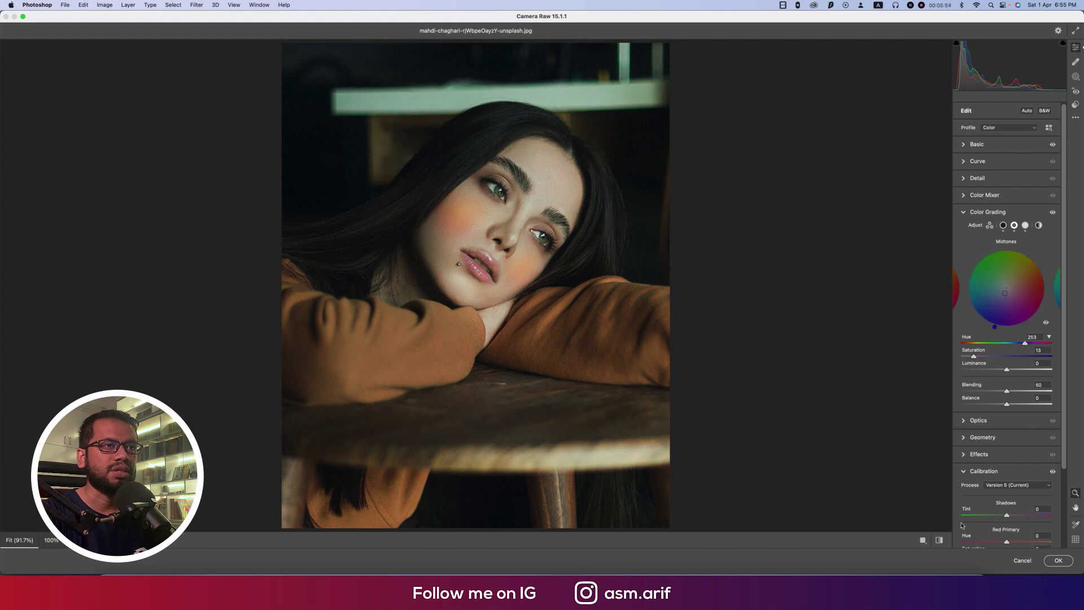
pyautogui.click(964, 145)
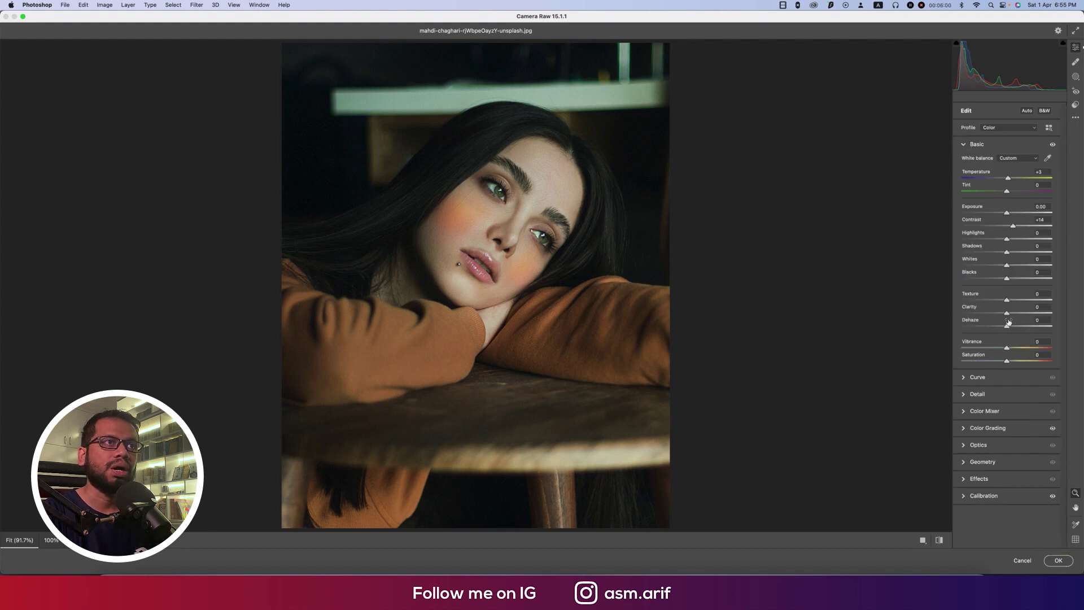
# - In the Detail panel, set Sharpening to 17, Noise Reduction to 17 and Color Noise Reduction to 28
pyautogui.click(965, 395)
pyautogui.moveTo(980, 416); pyautogui.dragTo(972, 417)
pyautogui.moveTo(978, 476); pyautogui.dragTo(988, 479)
pyautogui.click(978, 432)
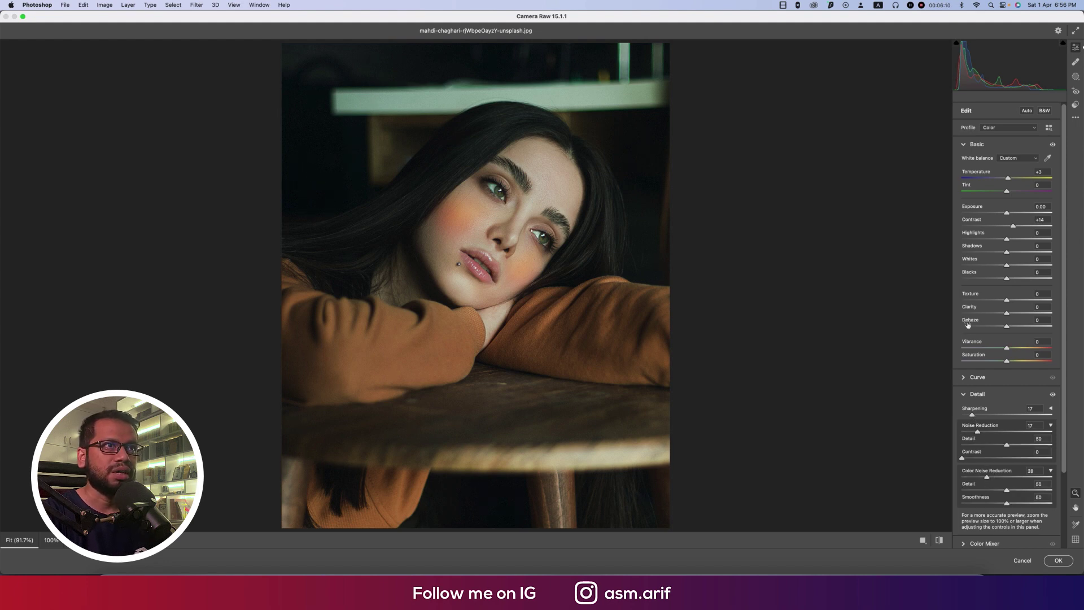
pyautogui.click(965, 394)
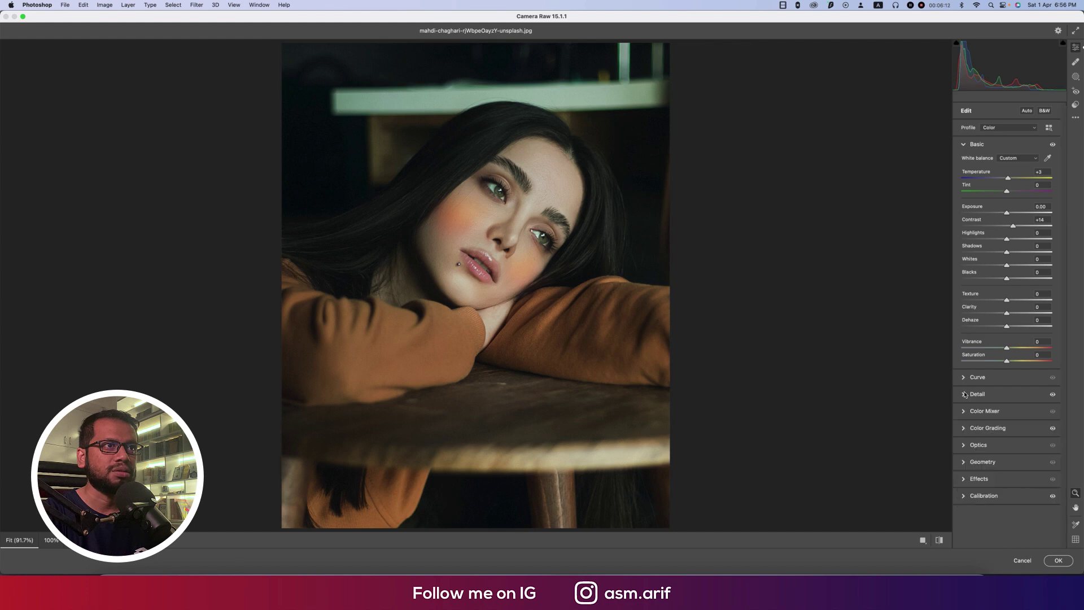
pyautogui.click(964, 412)
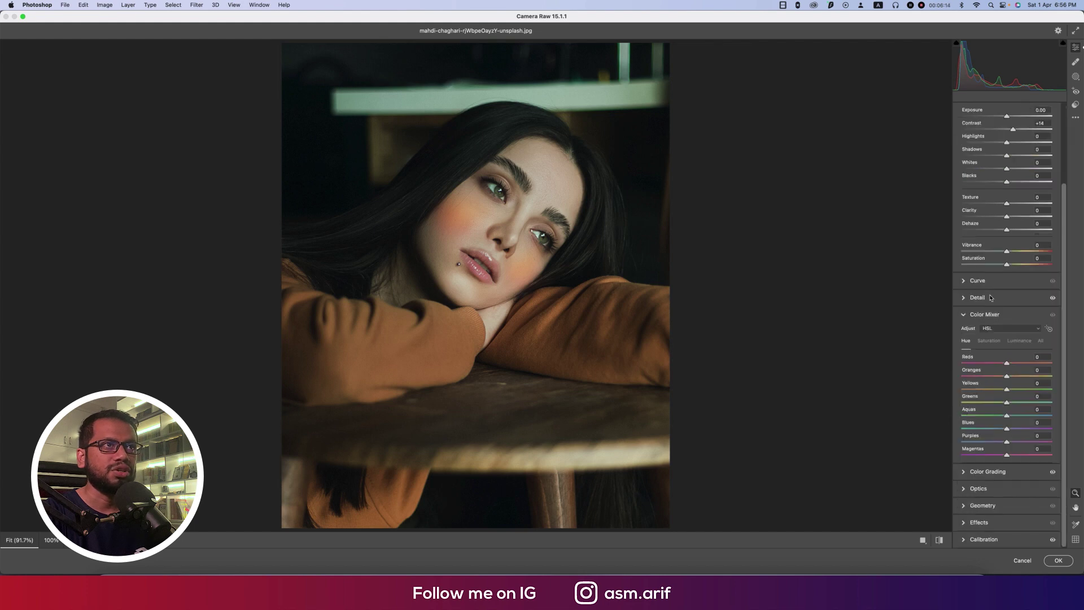
# - In the Color Mixer, raise Oranges and Yellows saturation to +10
pyautogui.click(985, 343)
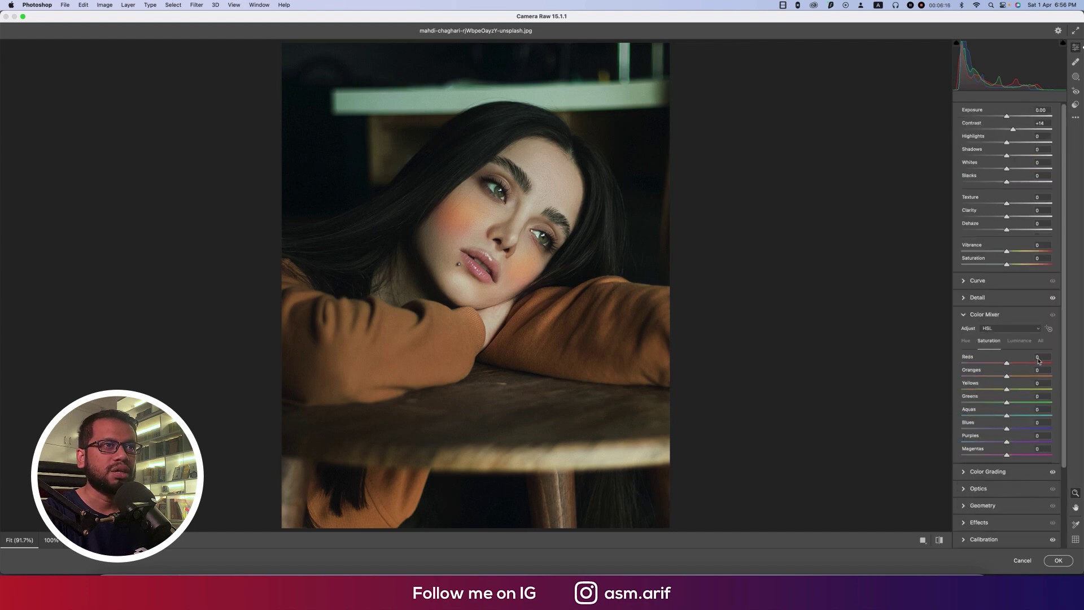
pyautogui.write('10')
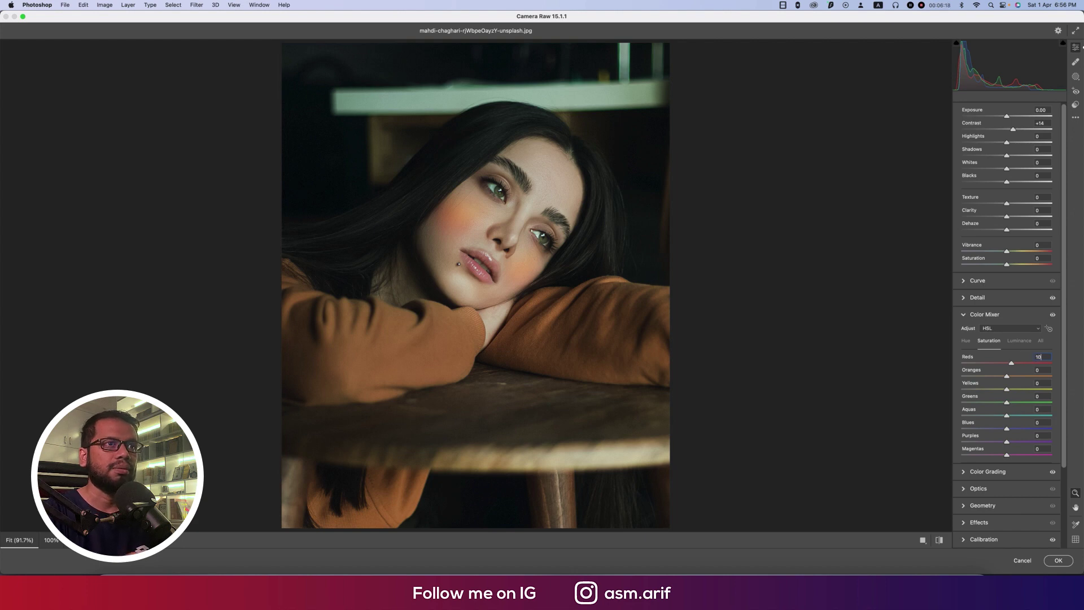
pyautogui.press('Tab')
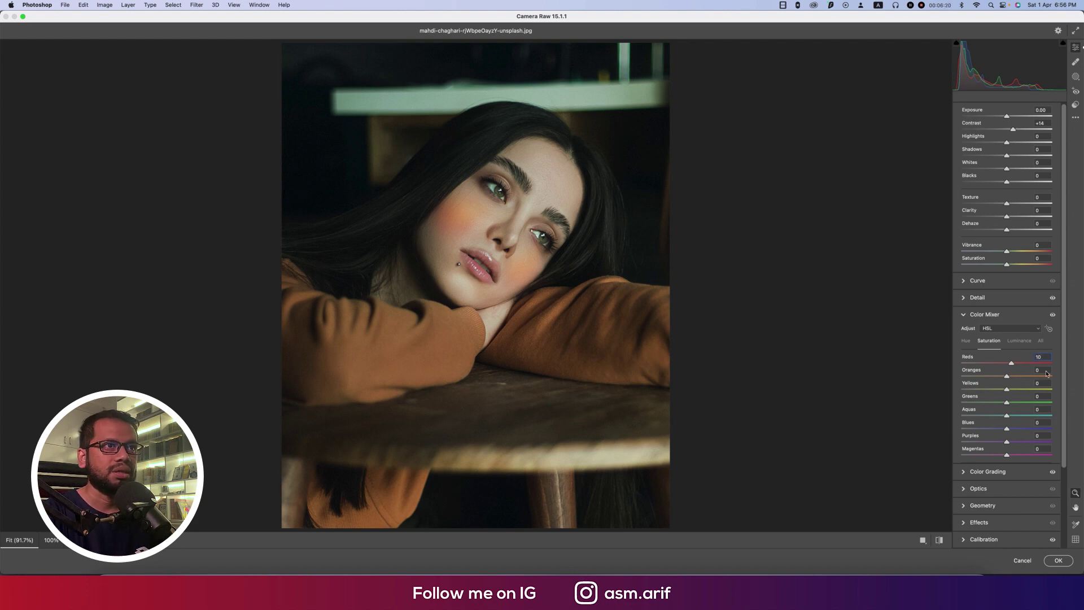
pyautogui.write('10')
pyautogui.press('Tab')
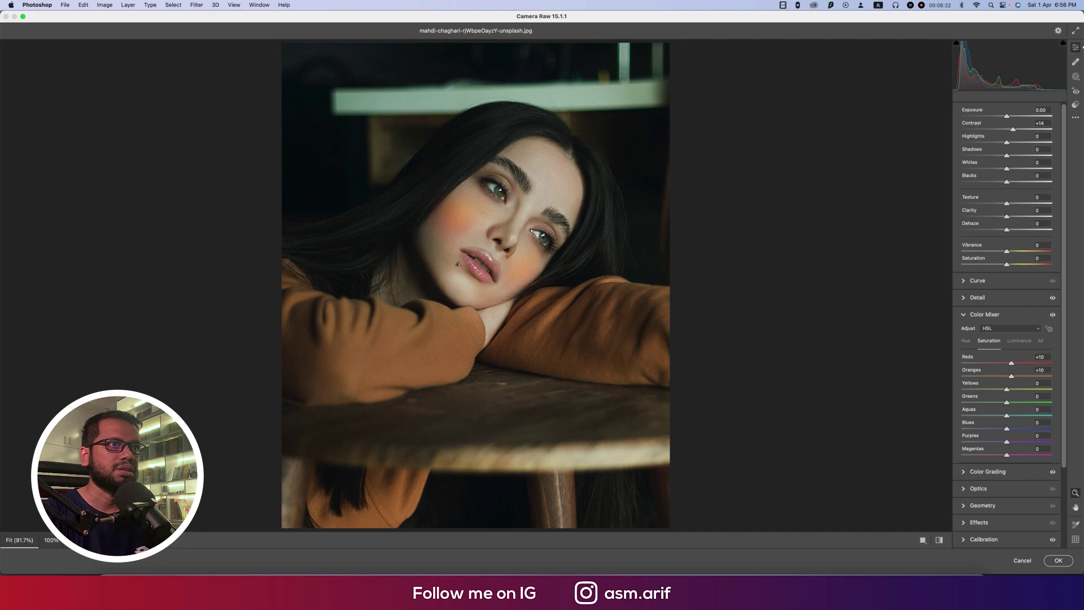
pyautogui.click(1030, 384)
pyautogui.write('10')
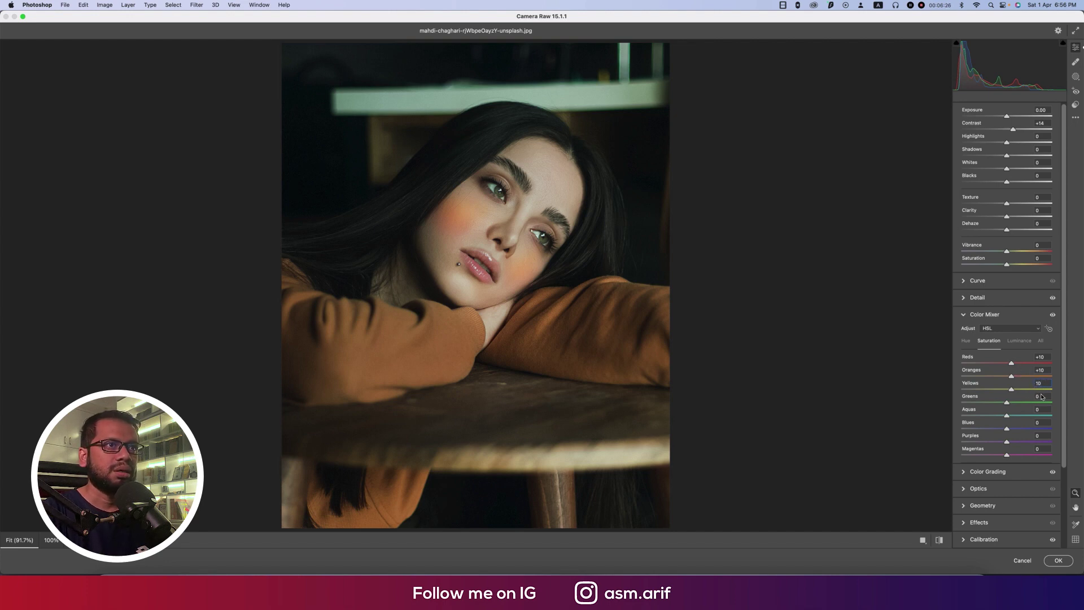
# - Lift Reds, Oranges, Yellows and Greens luminance to +10 each, and set Texture to +8
pyautogui.click(1019, 340)
pyautogui.click(1030, 357)
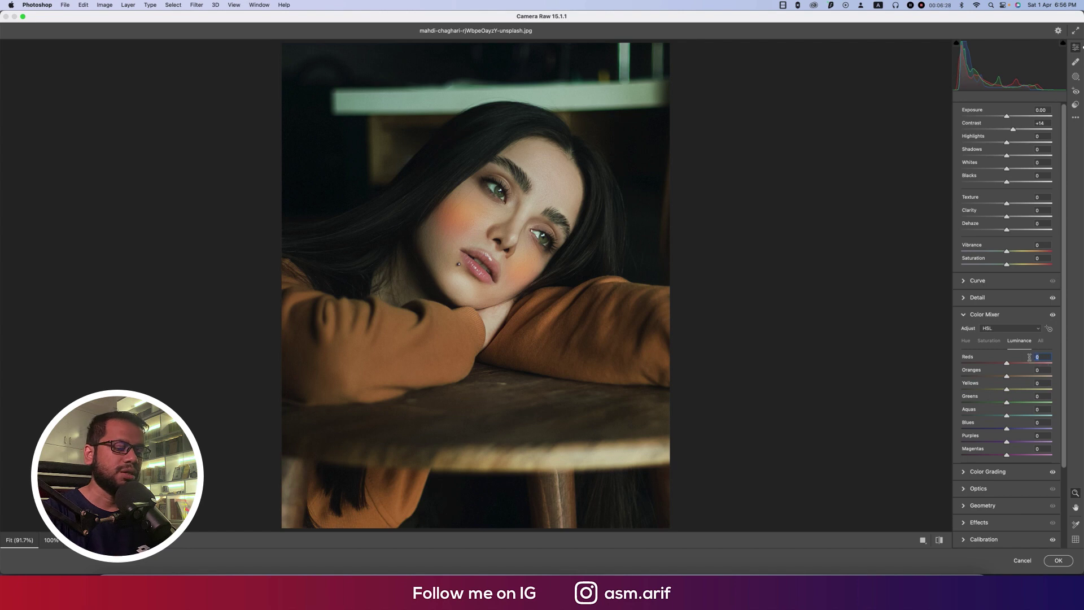
pyautogui.write('10')
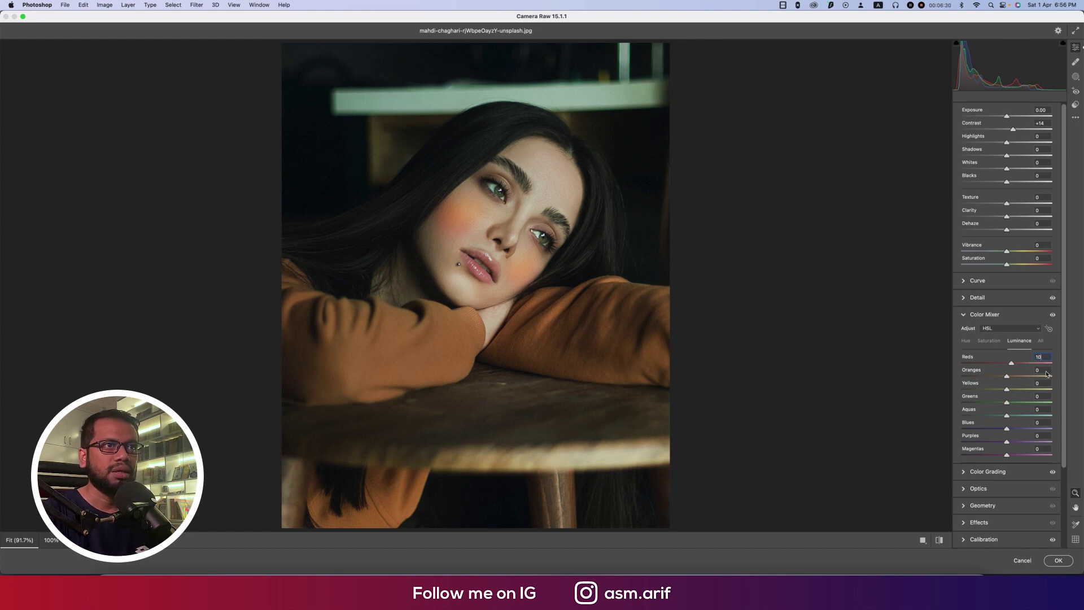
pyautogui.write('10')
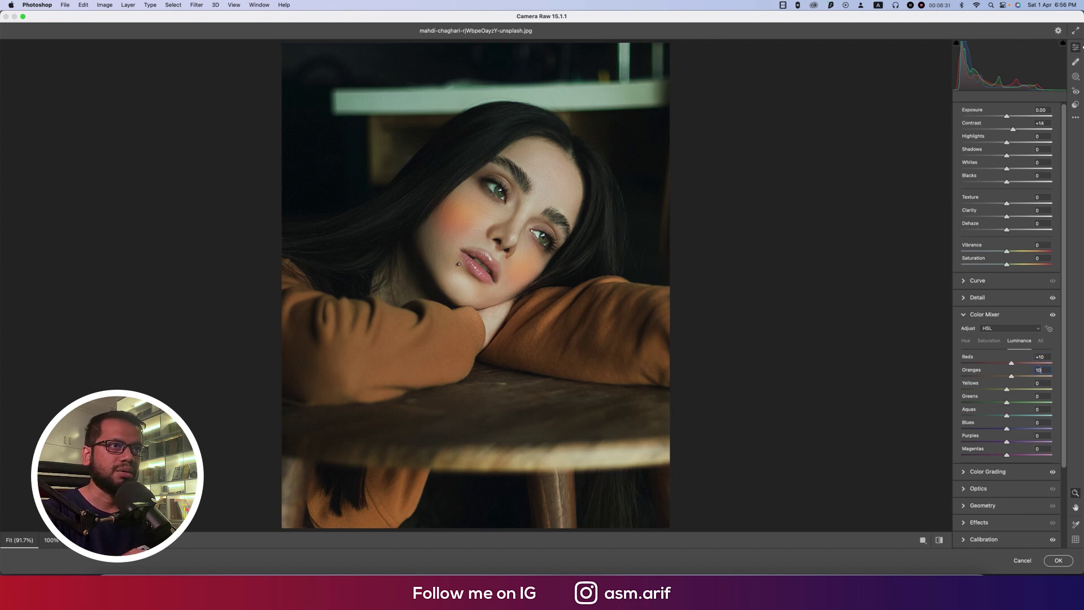
pyautogui.click(1043, 383)
pyautogui.write('10')
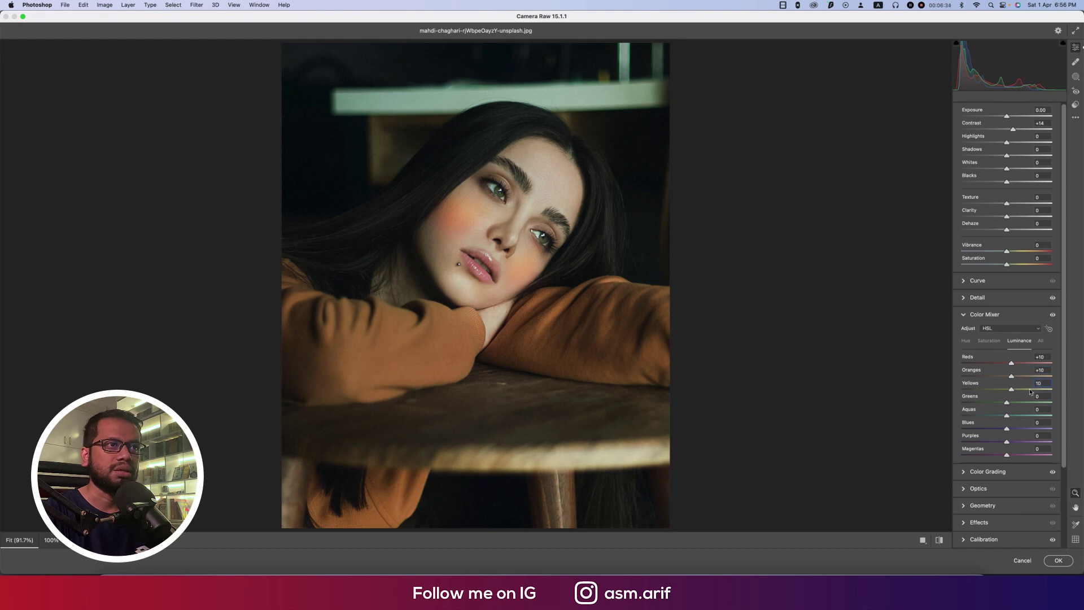
pyautogui.click(1043, 396)
pyautogui.write('10')
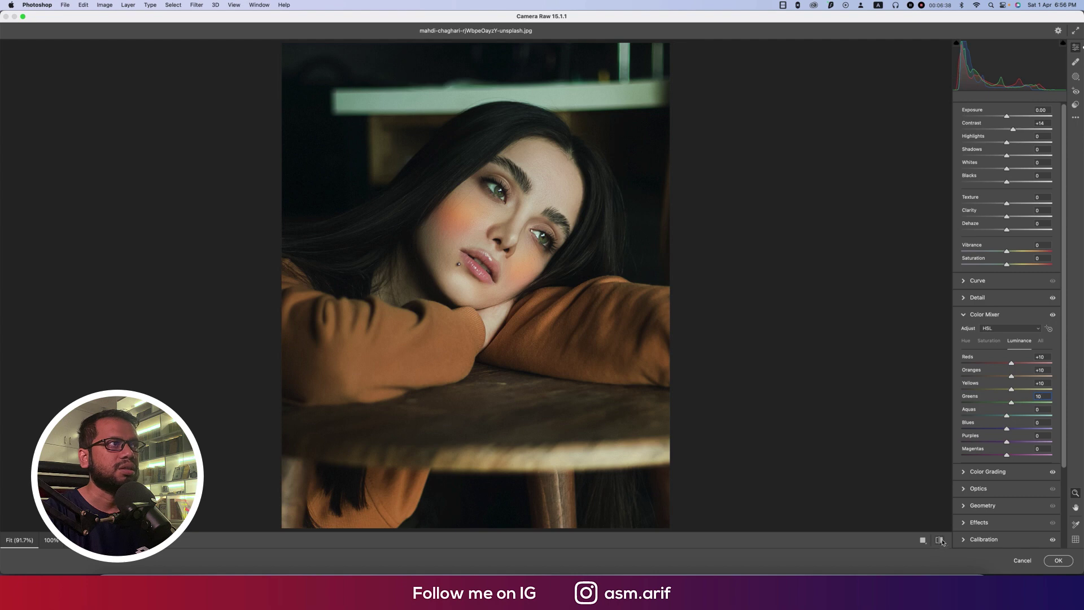
pyautogui.press('Return')
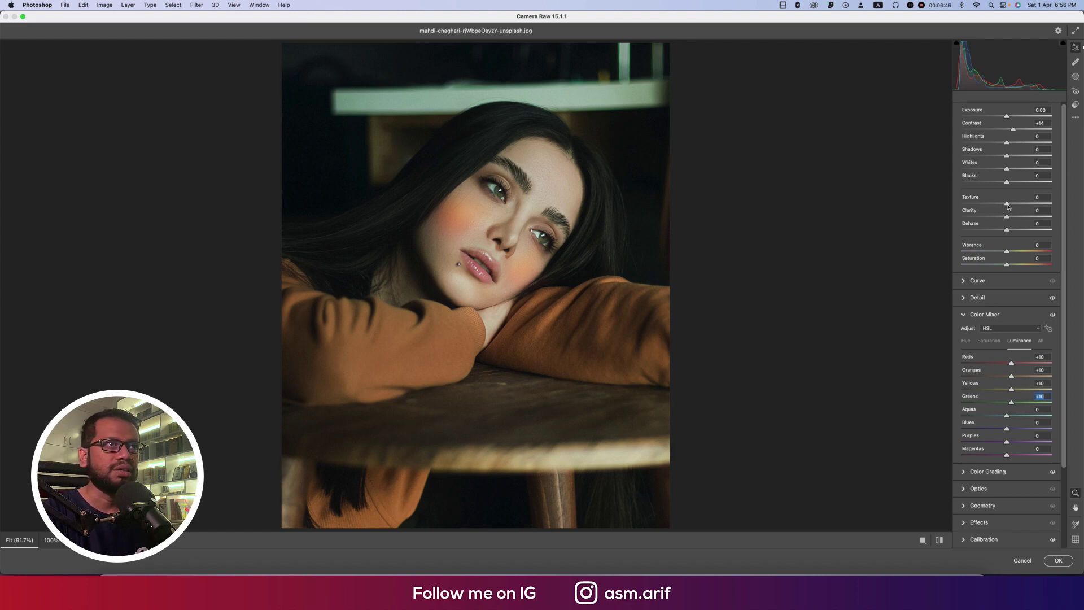
pyautogui.moveTo(1008, 207); pyautogui.dragTo(1012, 206)
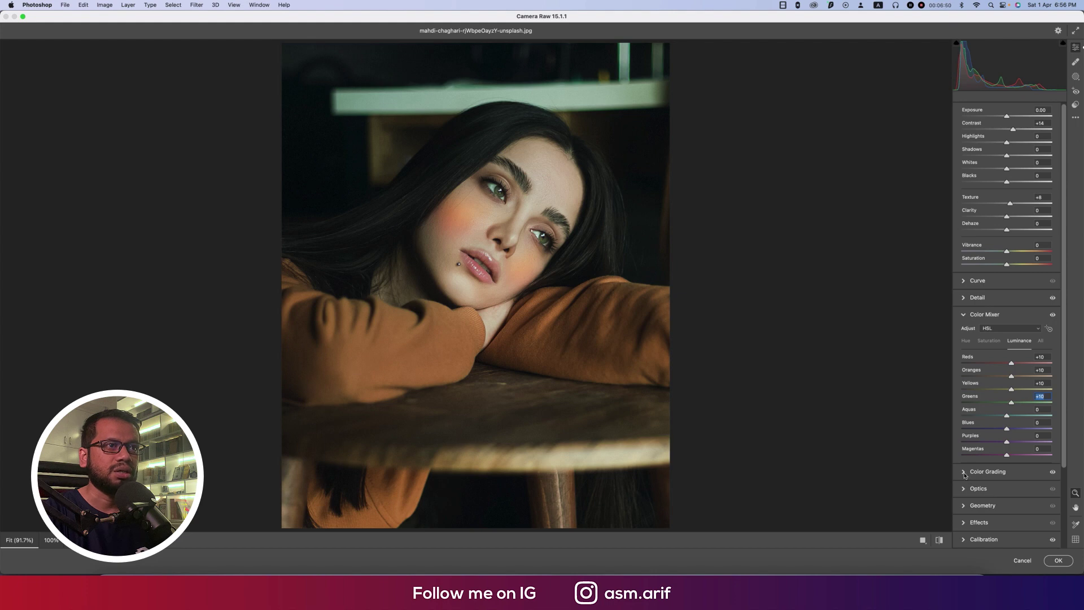
# - In Effects, set Grain to 8 and Vignetting to -3, check the eye at 100%, then apply the Camera Raw Filter
pyautogui.click(964, 523)
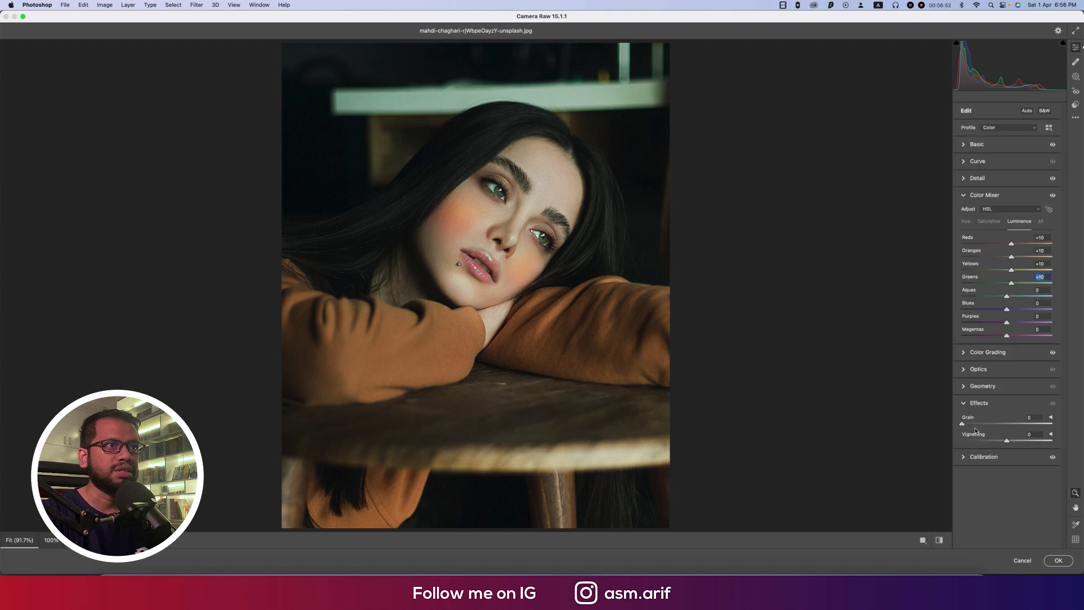
pyautogui.moveTo(1008, 443); pyautogui.dragTo(969, 432)
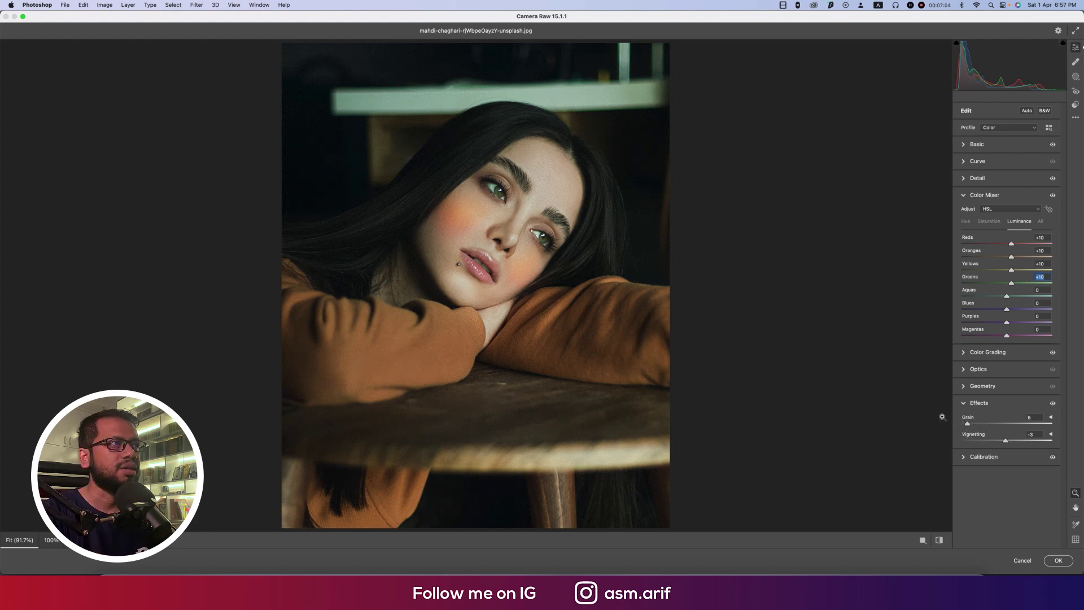
pyautogui.click(500, 206)
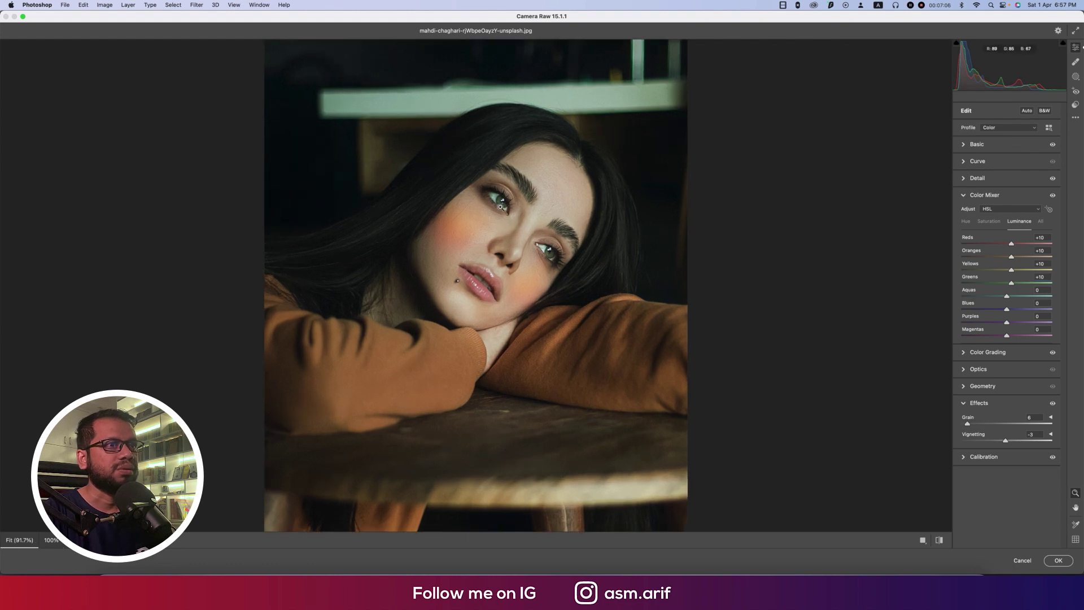
pyautogui.click(1057, 559)
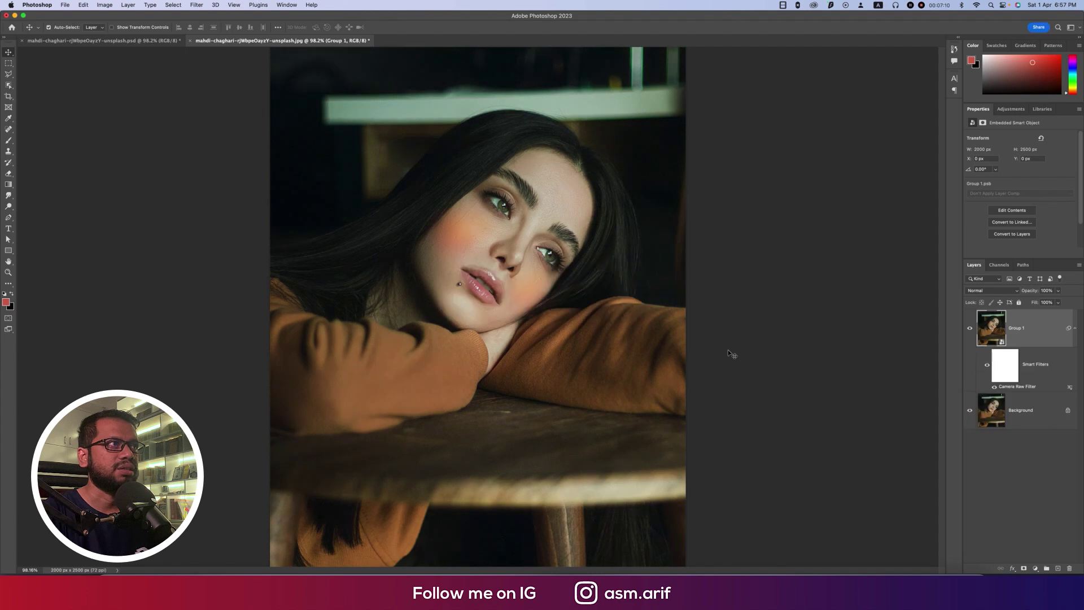
# - Add a Color Lookup adjustment layer and load the Fuji ETERNA 250D Fuji 3510 LUT
pyautogui.click(1035, 569)
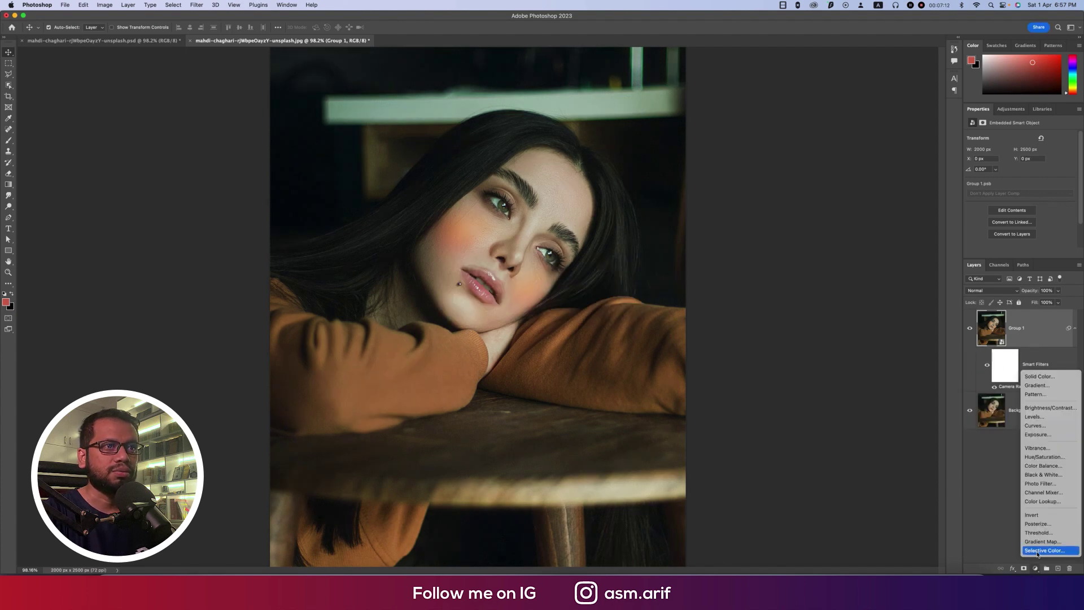
pyautogui.click(1043, 501)
pyautogui.click(1033, 138)
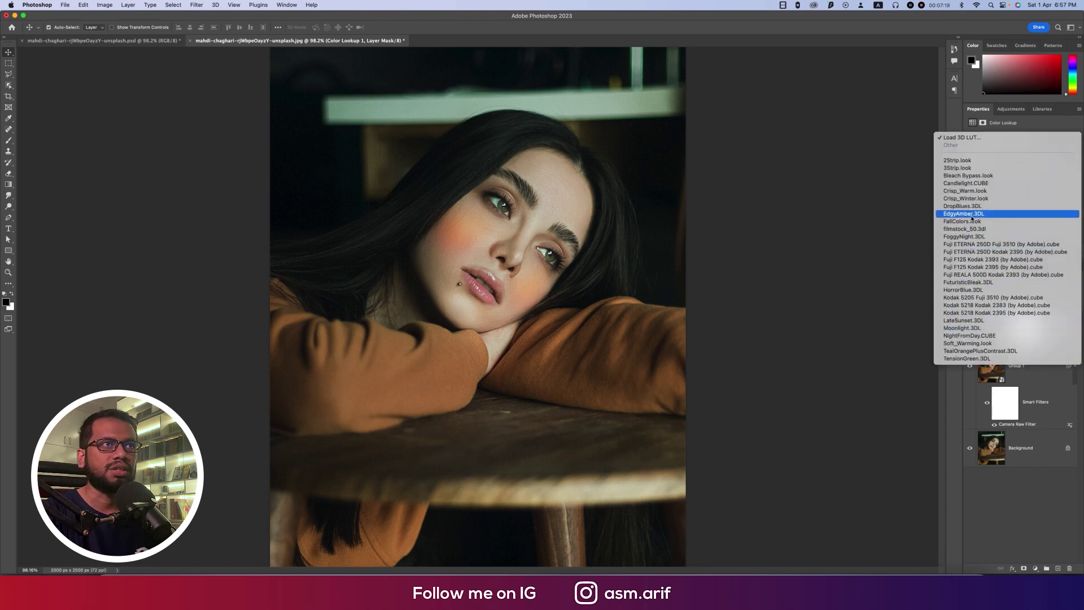
pyautogui.click(971, 244)
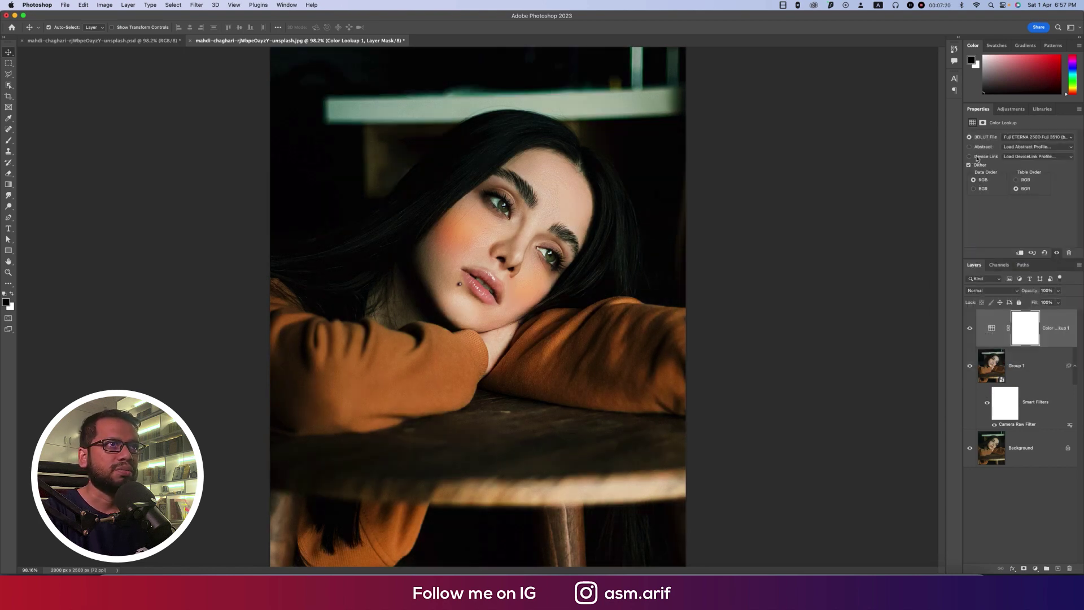
# - Try the Fuji F125 Kodak 2393 and Kodak 5218 Kodak 2383 LUTs, then settle on Fuji ETERNA 250D Kodak 2395
pyautogui.click(1024, 142)
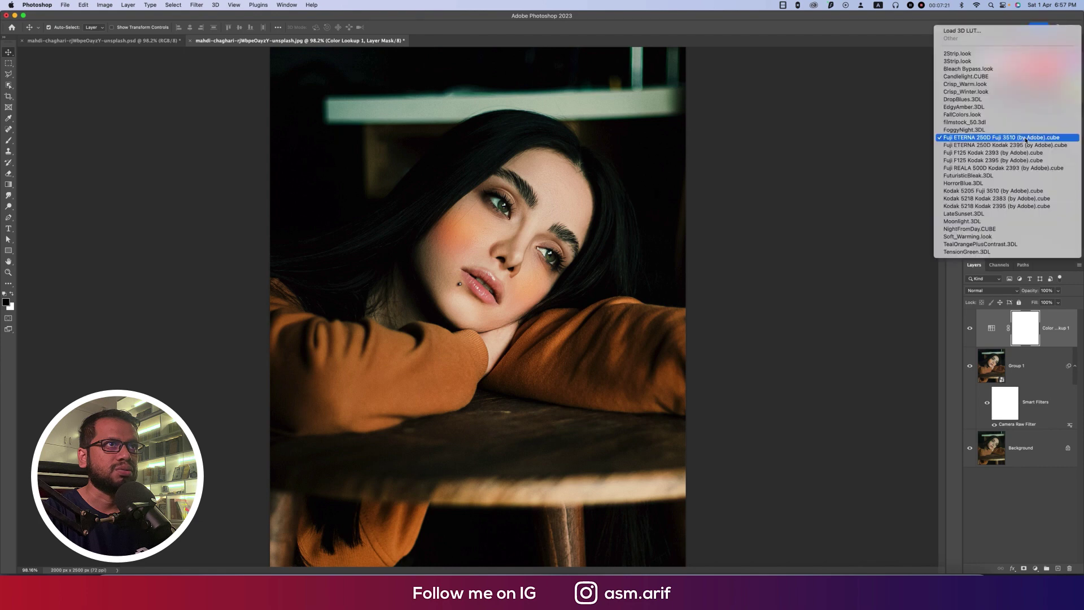
pyautogui.click(1004, 159)
pyautogui.click(1016, 137)
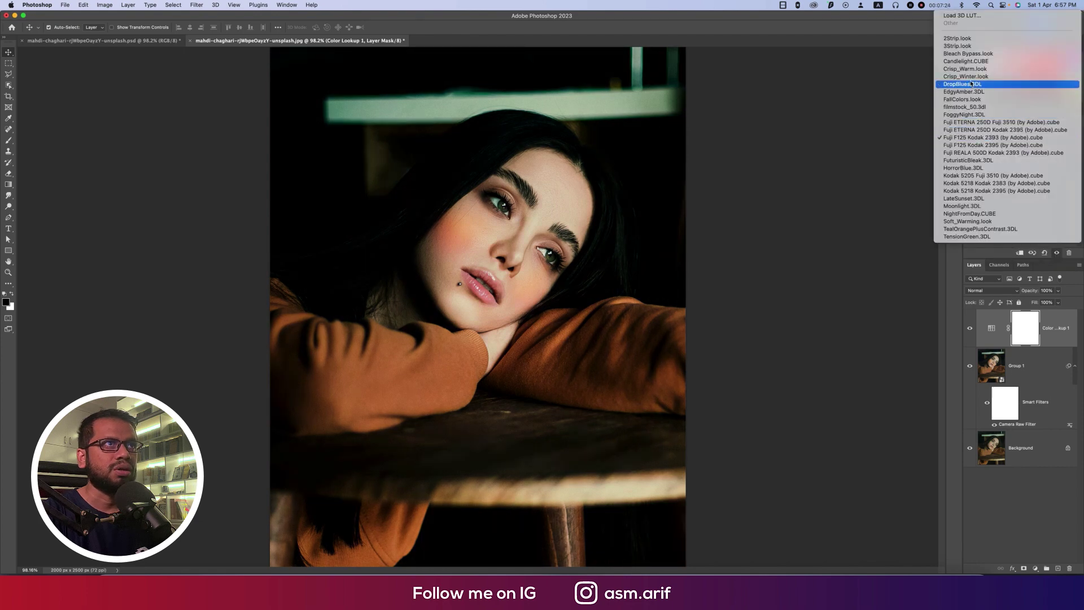
pyautogui.click(967, 183)
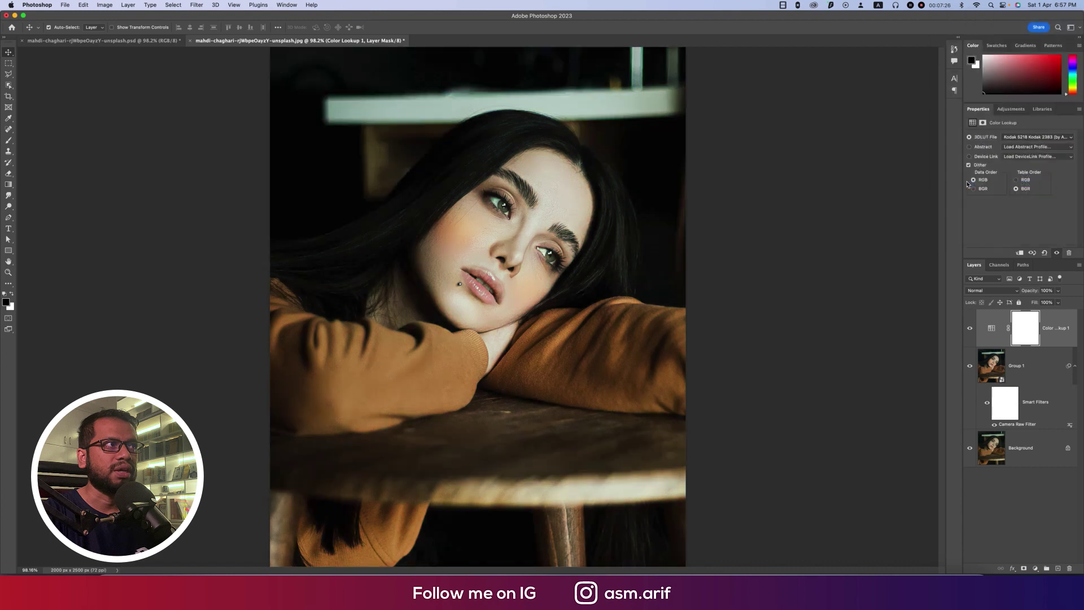
pyautogui.click(1016, 137)
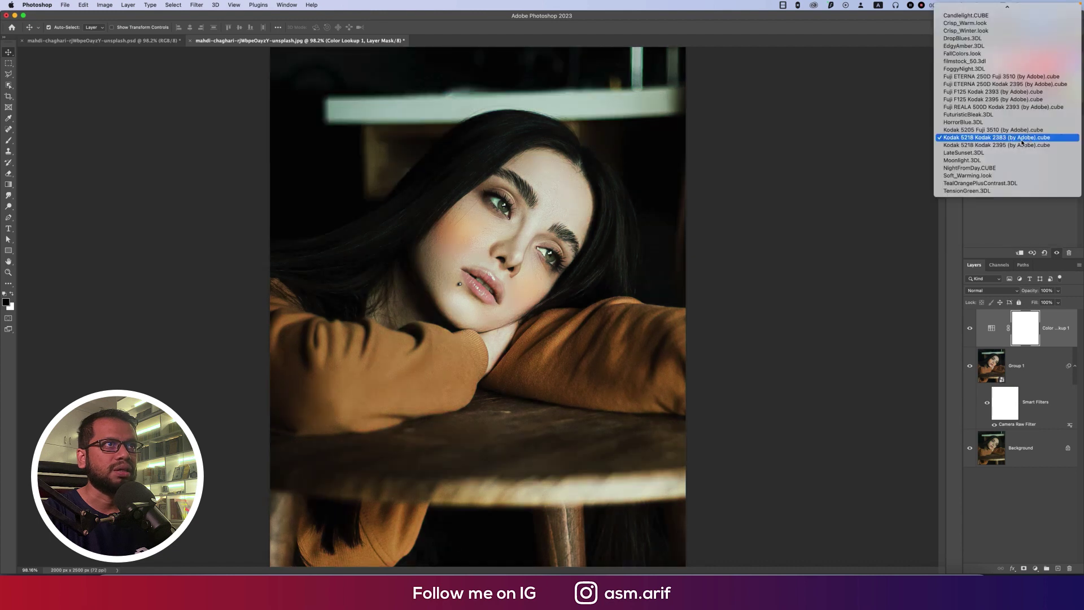
pyautogui.click(998, 84)
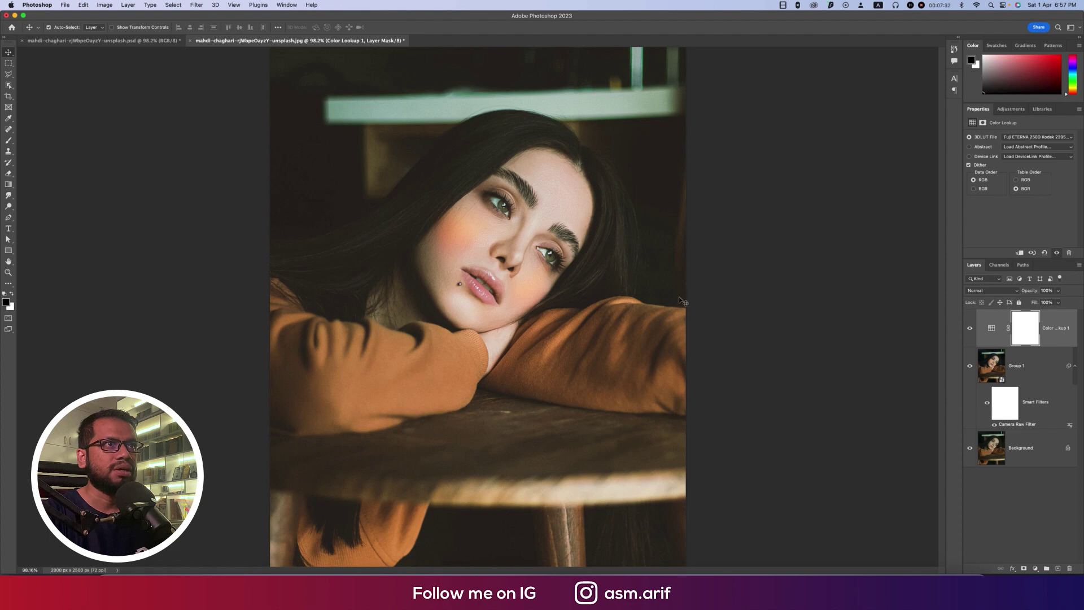
# - Set the Color Lookup layer to Soft Light blend mode at 50% opacity
pyautogui.click(1005, 290)
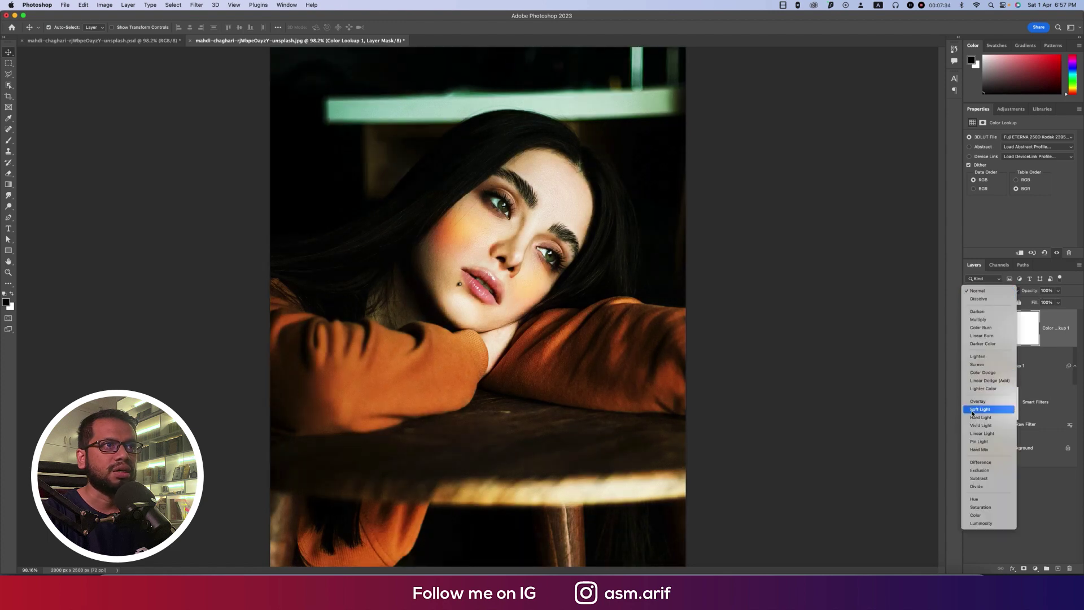
pyautogui.click(980, 409)
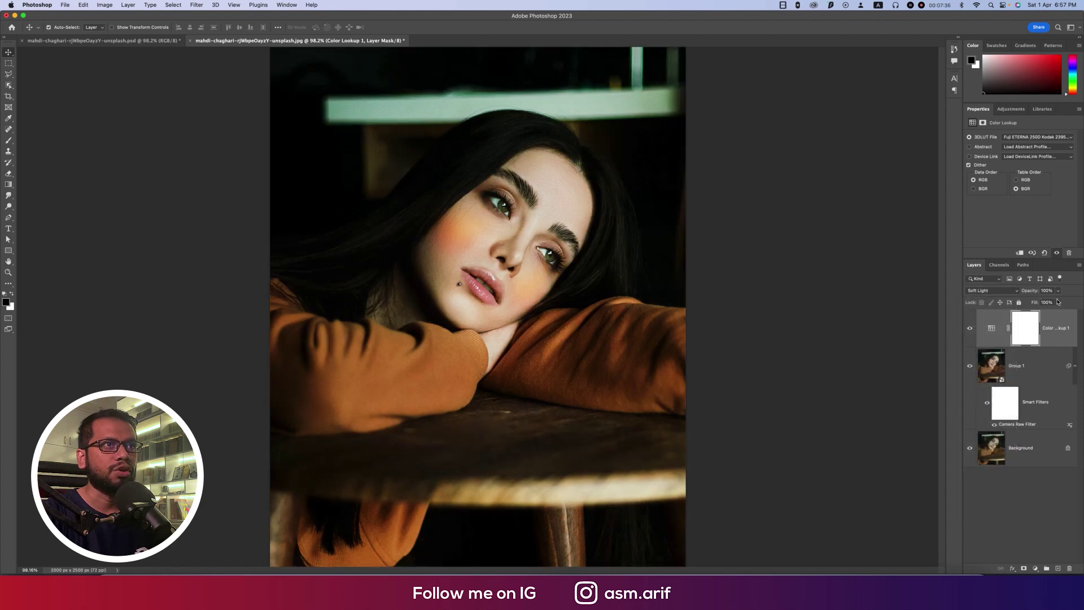
pyautogui.click(1046, 291)
pyautogui.write('50')
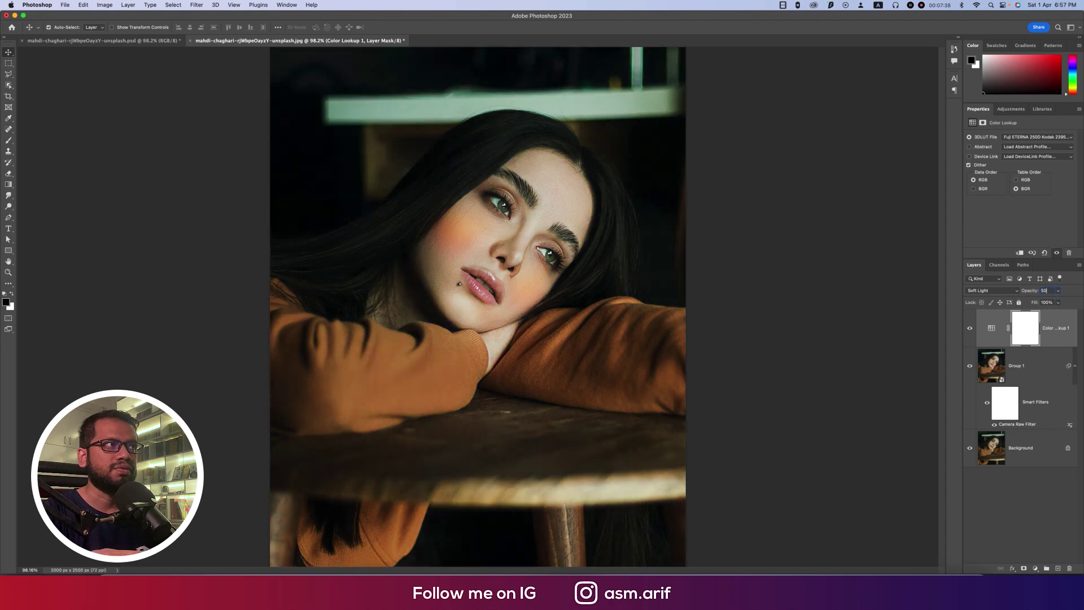
pyautogui.press('Return')
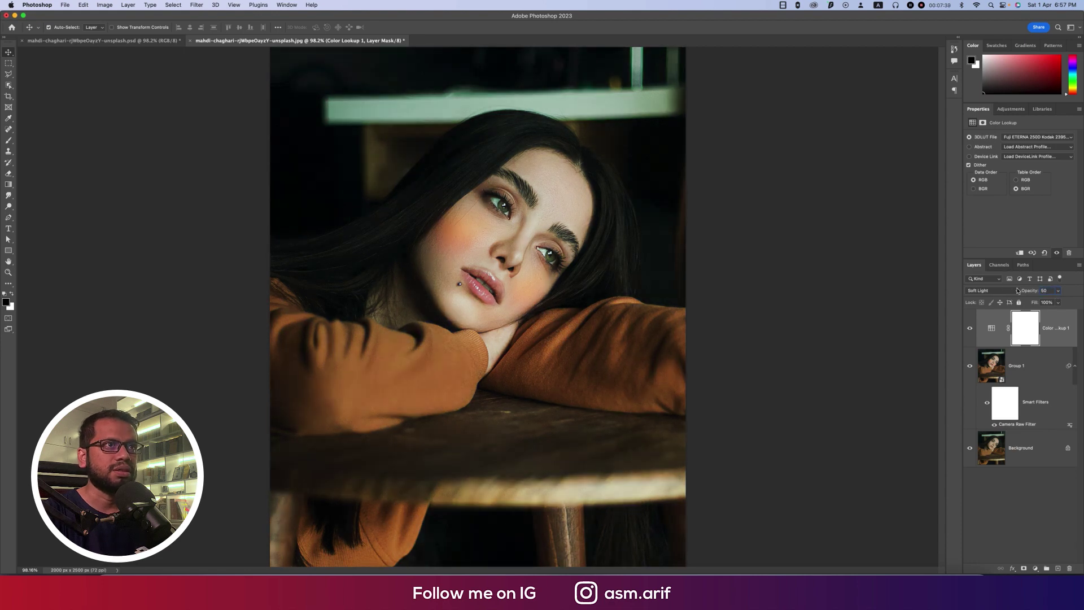
# - Lower the Color Lookup layer's fill to about 26%
pyautogui.click(1055, 303)
pyautogui.click(1051, 302)
pyautogui.write('50')
pyautogui.moveTo(1036, 305); pyautogui.dragTo(1026, 306)
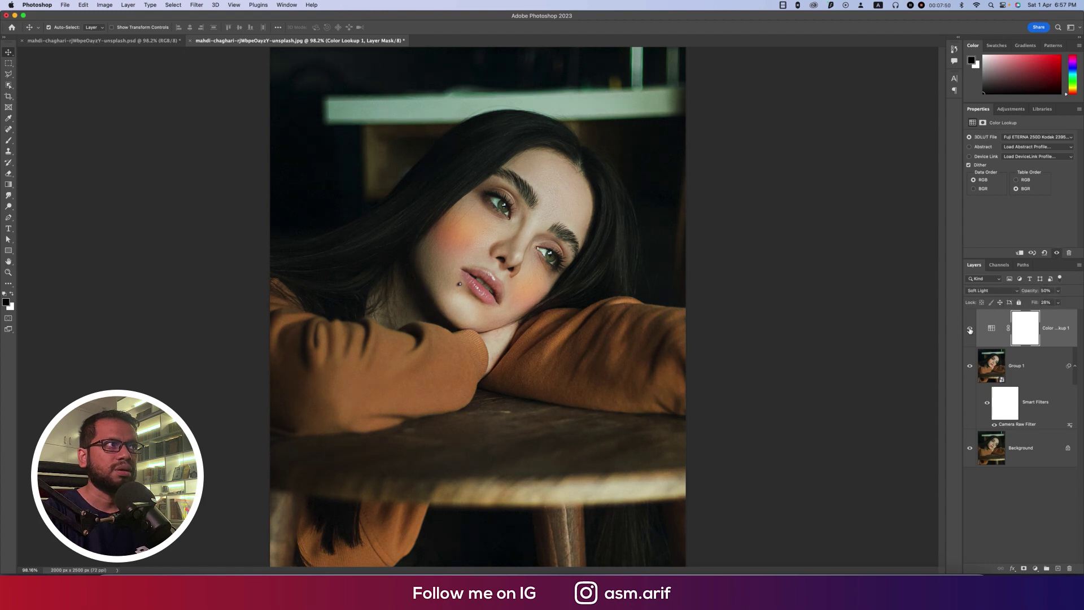
pyautogui.click(970, 366)
pyautogui.click(970, 366)
pyautogui.keyDown('alt'); pyautogui.click(971, 449); pyautogui.keyUp('alt')
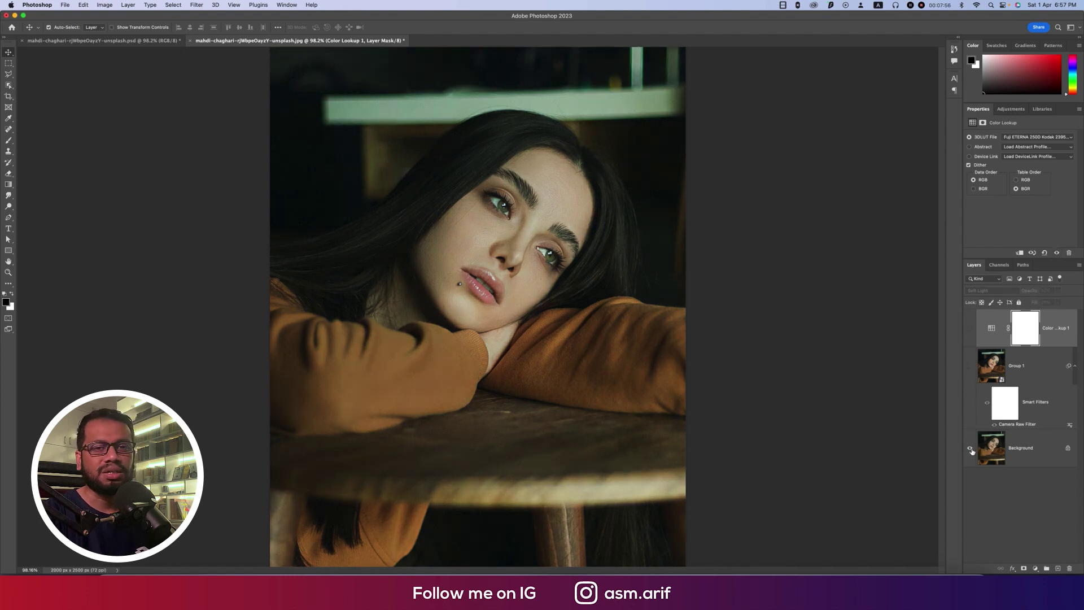
pyautogui.keyDown('alt'); pyautogui.click(971, 448); pyautogui.keyUp('alt')
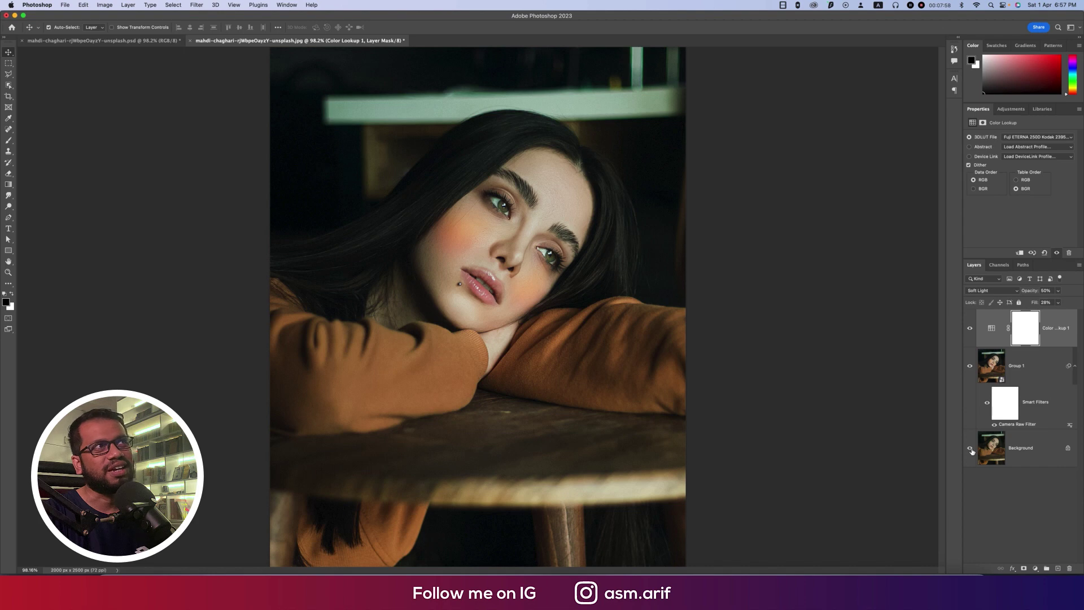